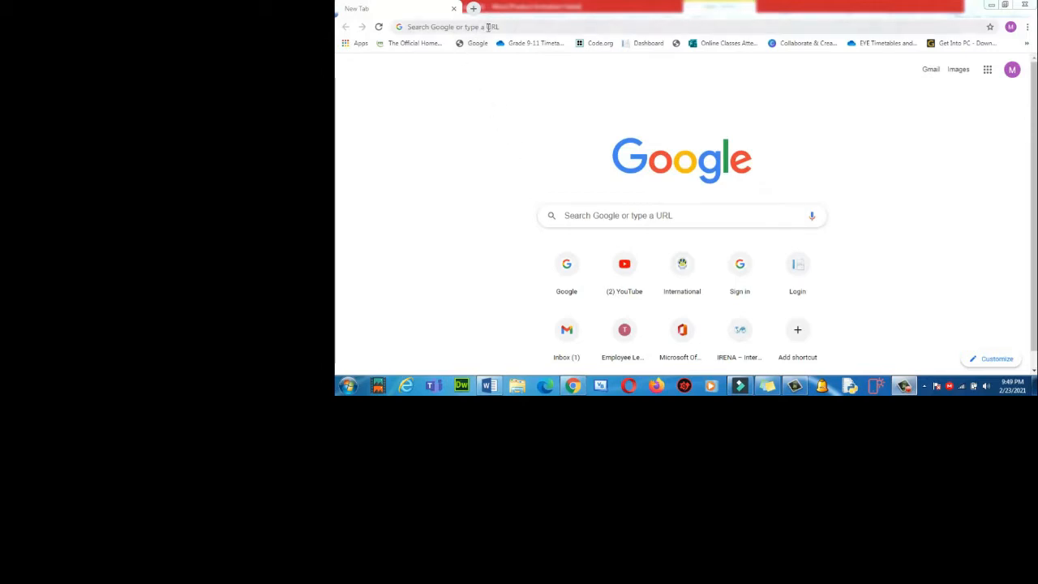
Open the Gmail inbox and start a new message that carries the photo signature.
click(931, 71)
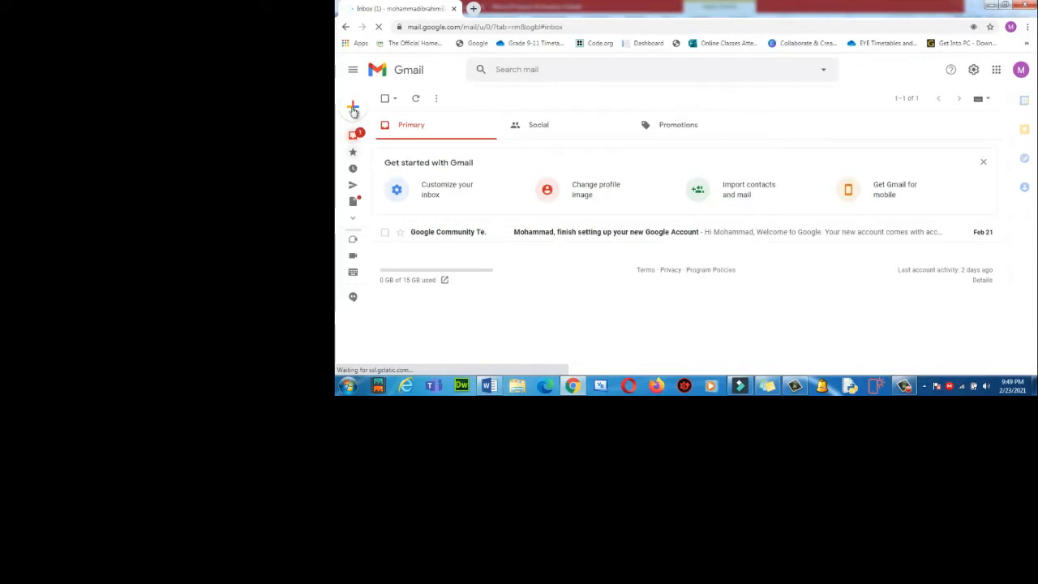
mouse_move(352, 111)
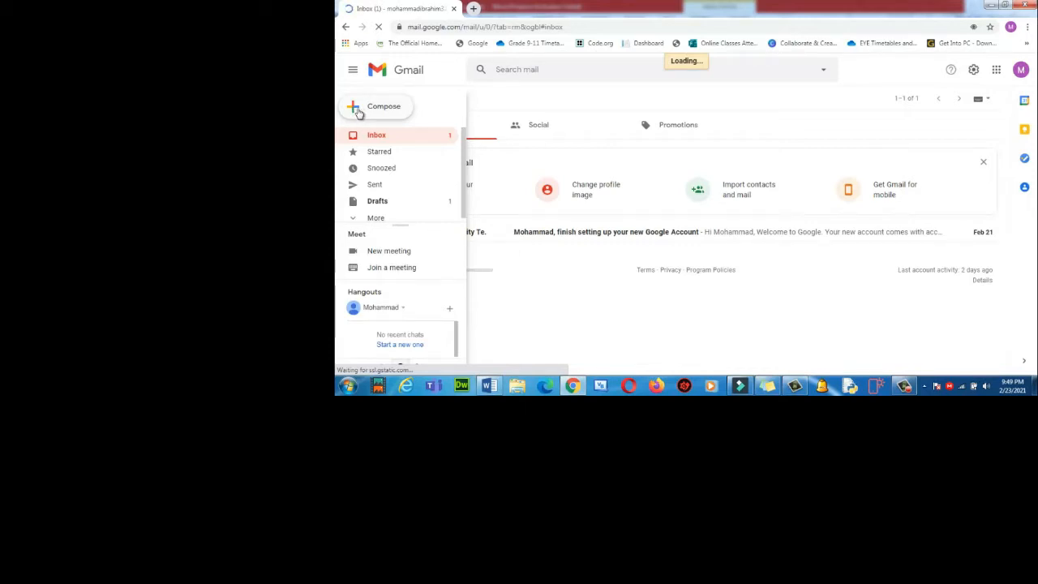
click(359, 112)
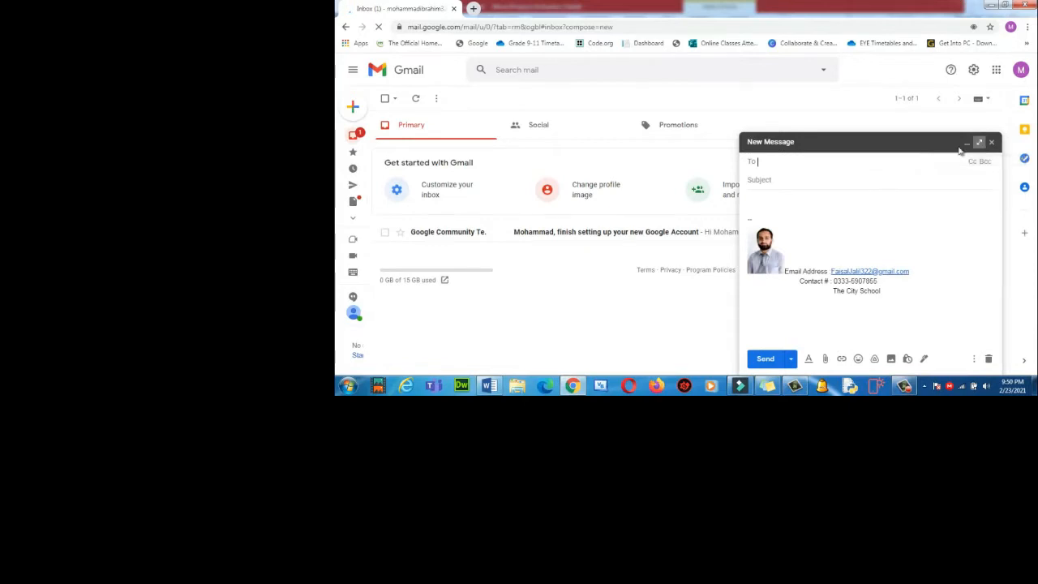
Maximize the new message and address it to the suggested contact.
click(978, 143)
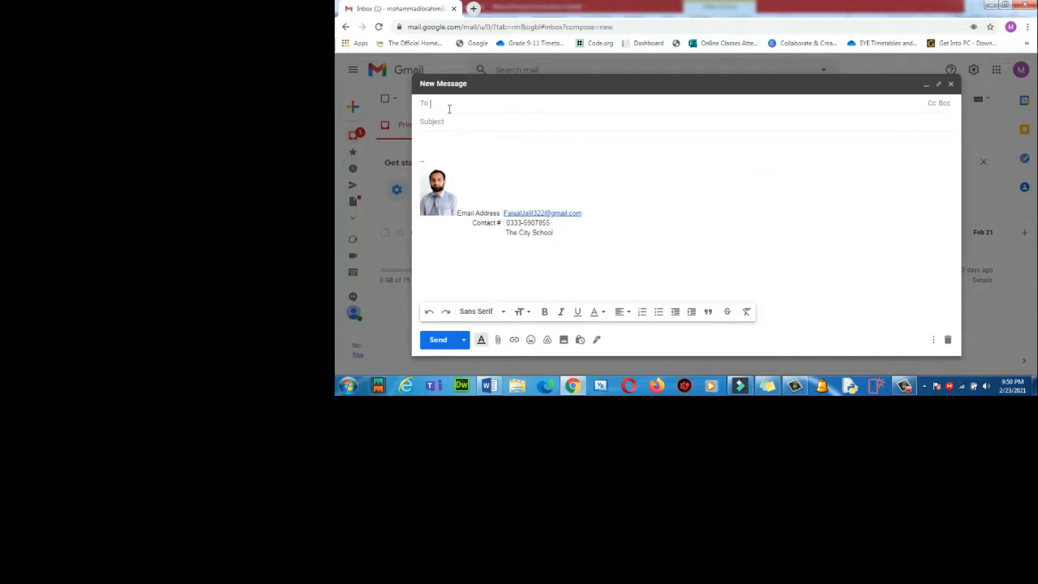
text(faisal)
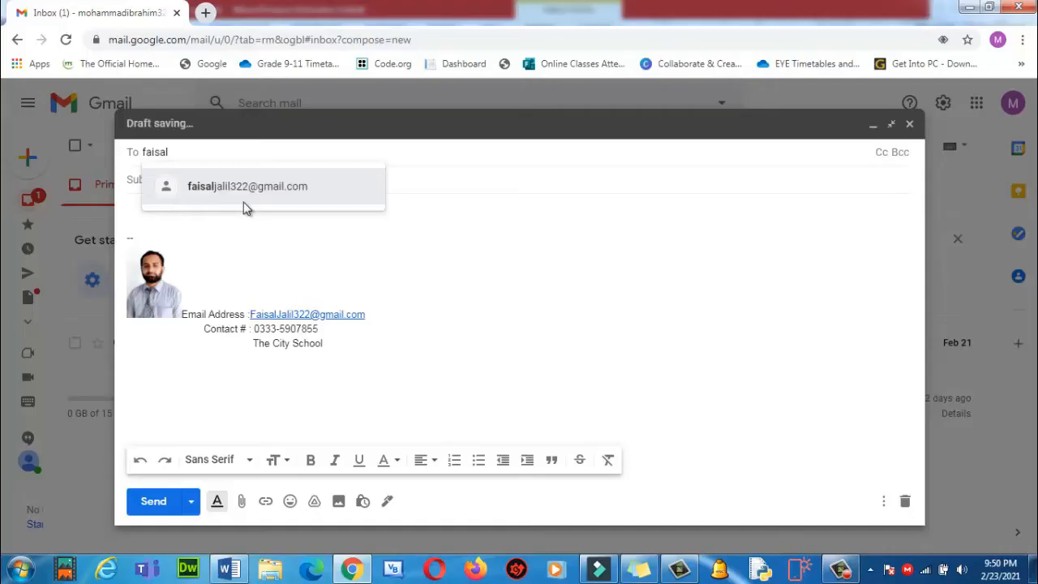
click(510, 127)
Enter the subject 'How to manage signature in your email'.
click(206, 187)
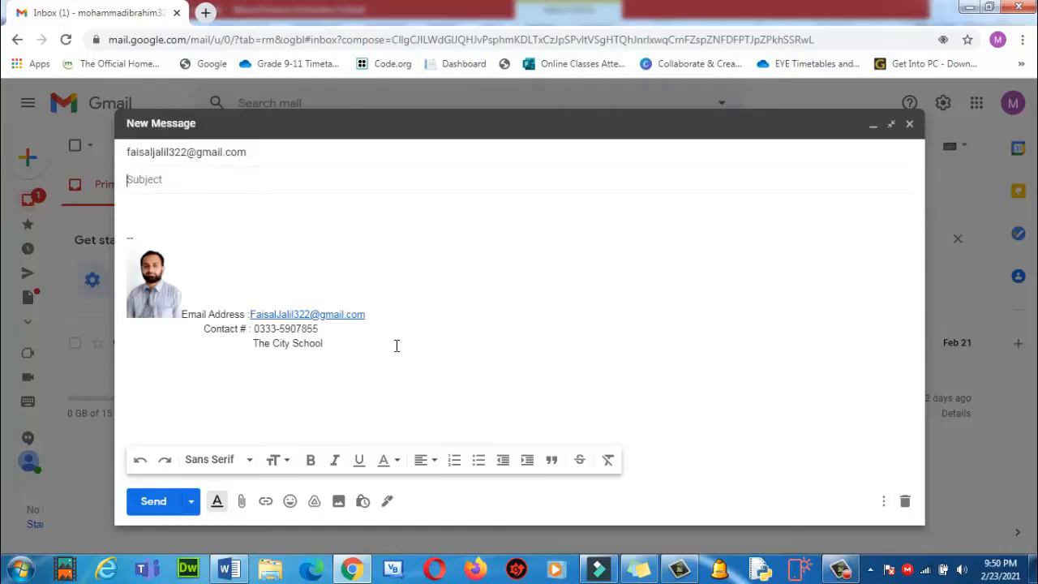
text(How to manage signa)
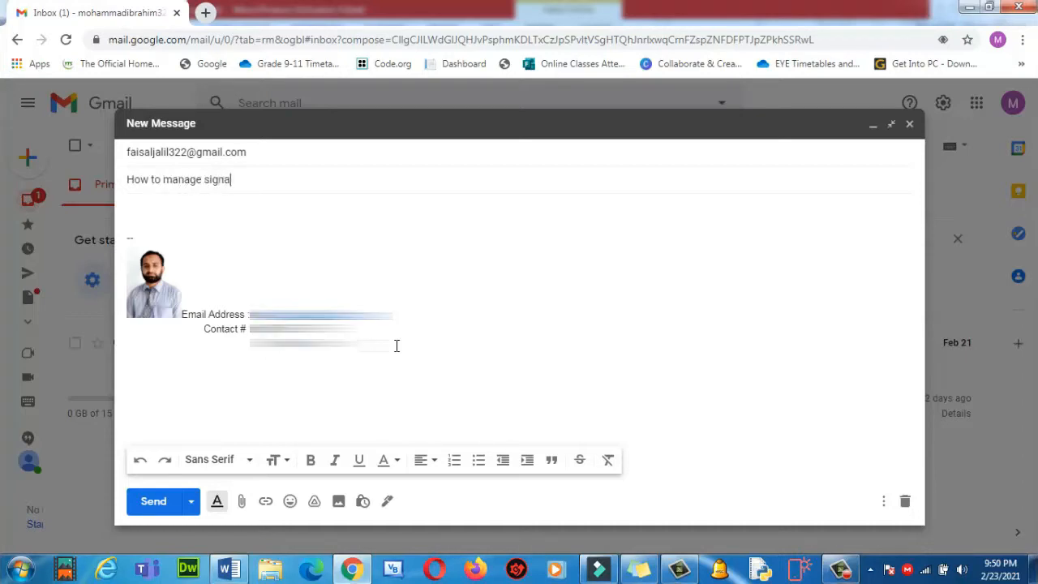
text(ture in lyuo)
key(BackSpace)
key(BackSpace)
key(BackSpace)
text(your email)
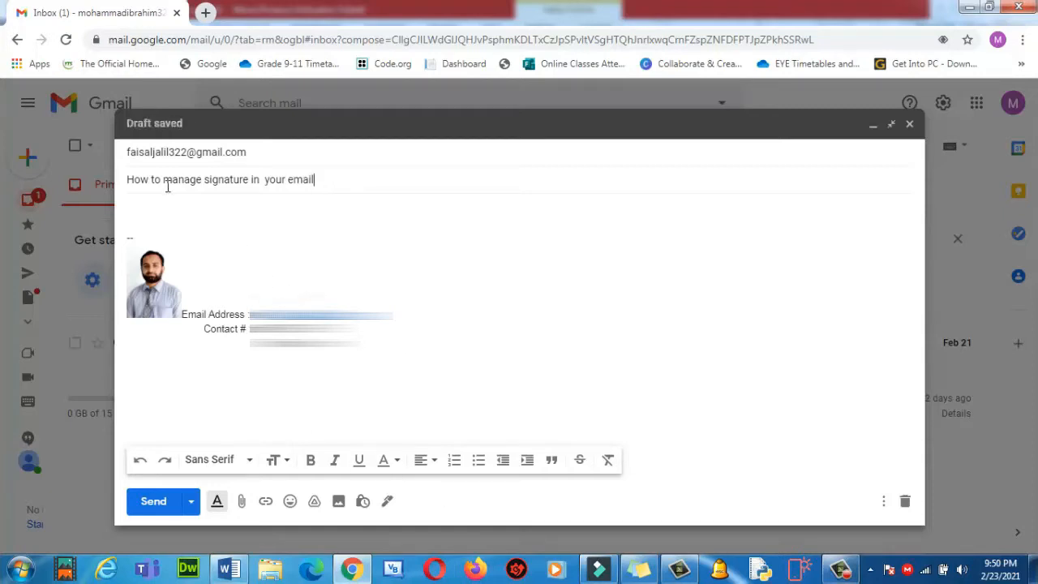
click(179, 207)
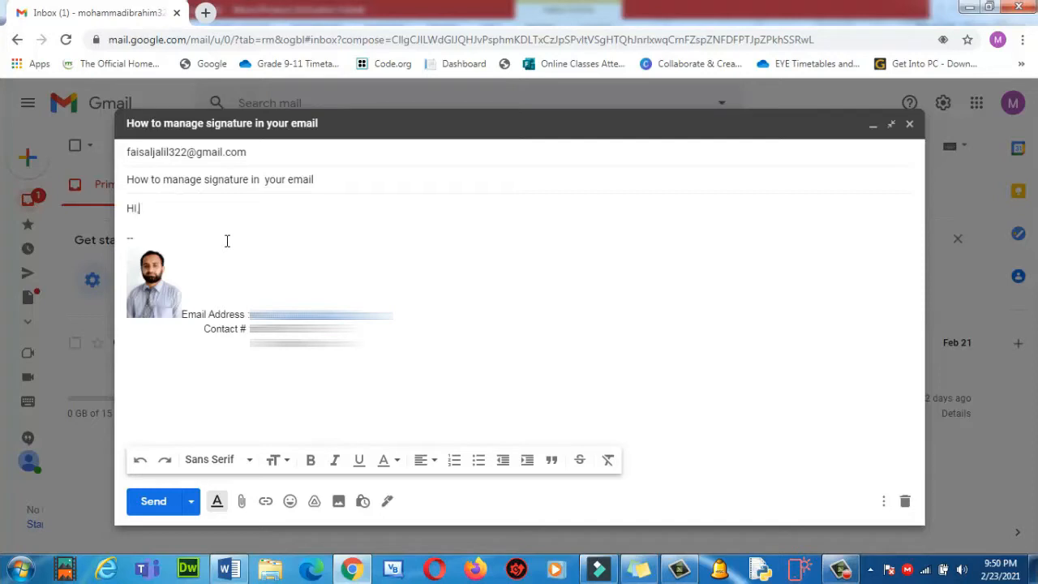
Write the body line 'Hopefully you are doing well. Kindly manage your signature using gmail account'.
key(Return)
key(Return)
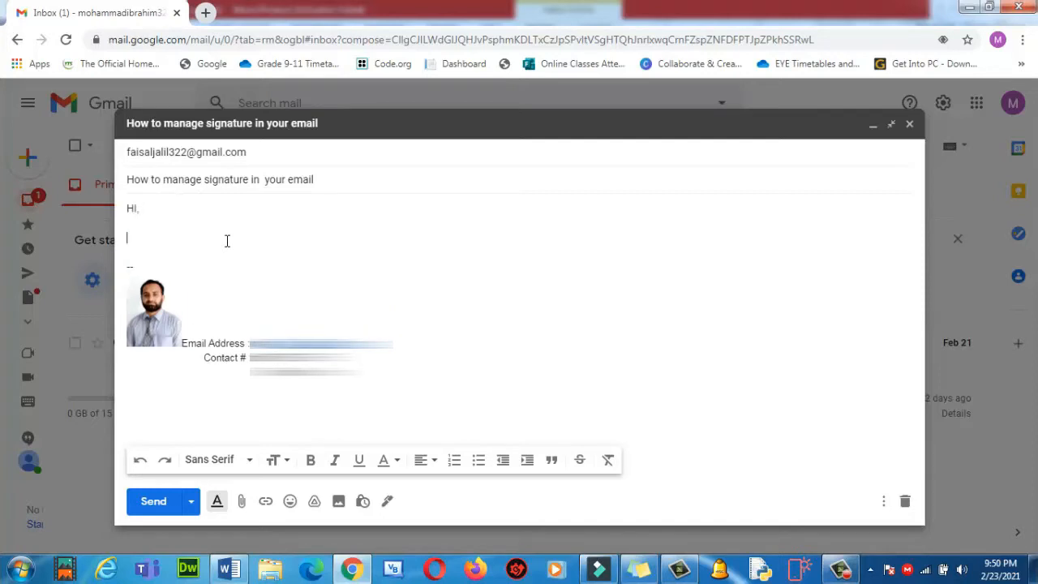
key(BackSpace)
text(Hope)
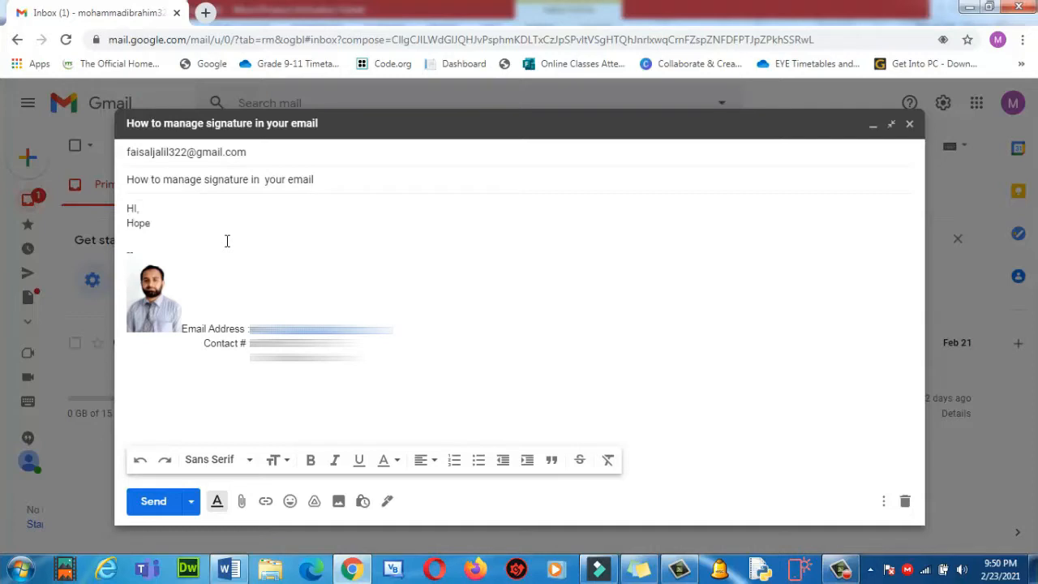
text(full)
text(y you are g)
text(ood)
key(BackSpace)
key(BackSpace)
text(doing well. Kindly)
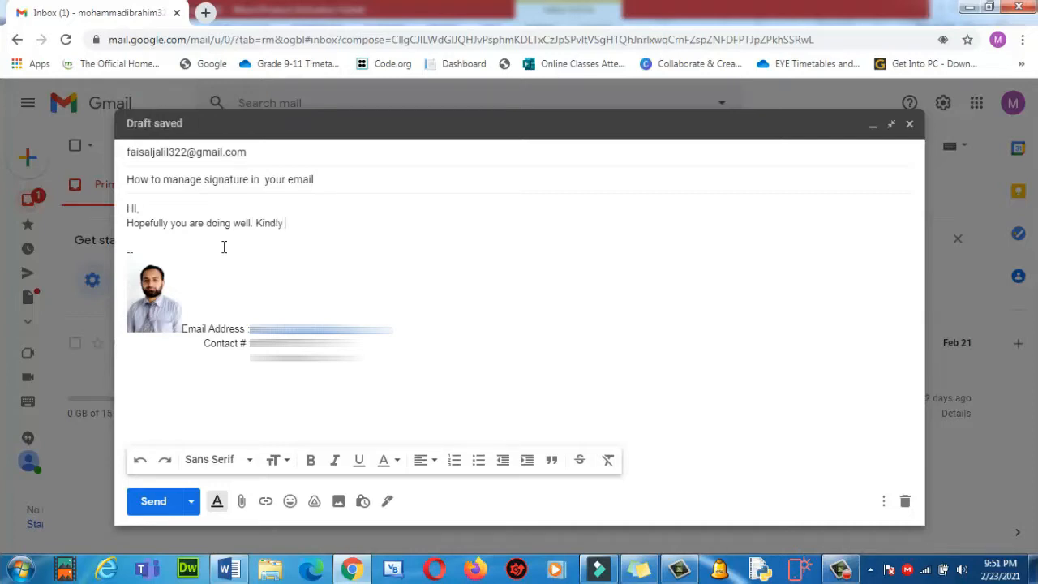
text( manage your signature)
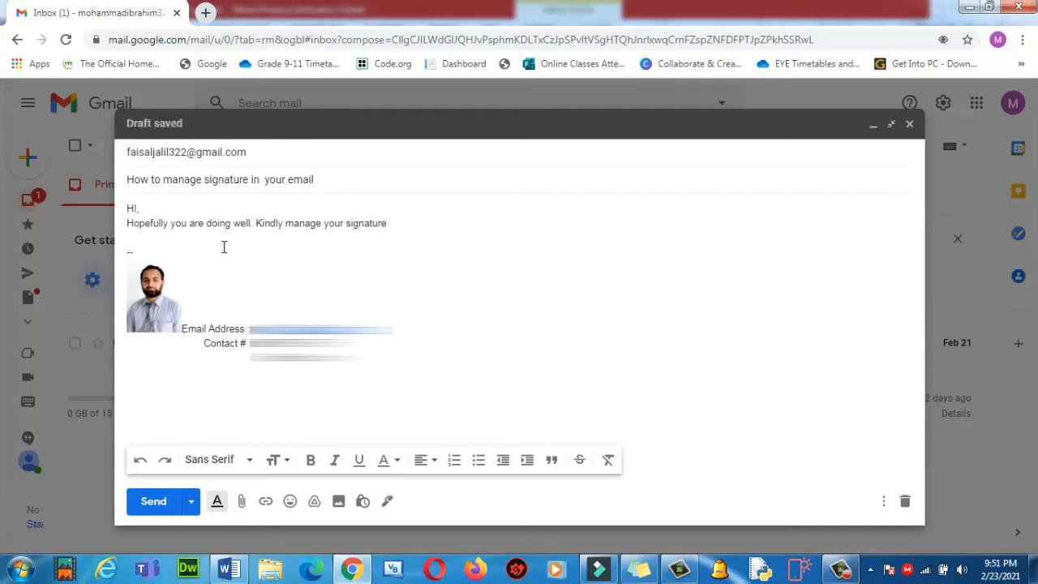
text(using em)
key(BackSpace)
key(BackSpace)
text(gnature using gmail)
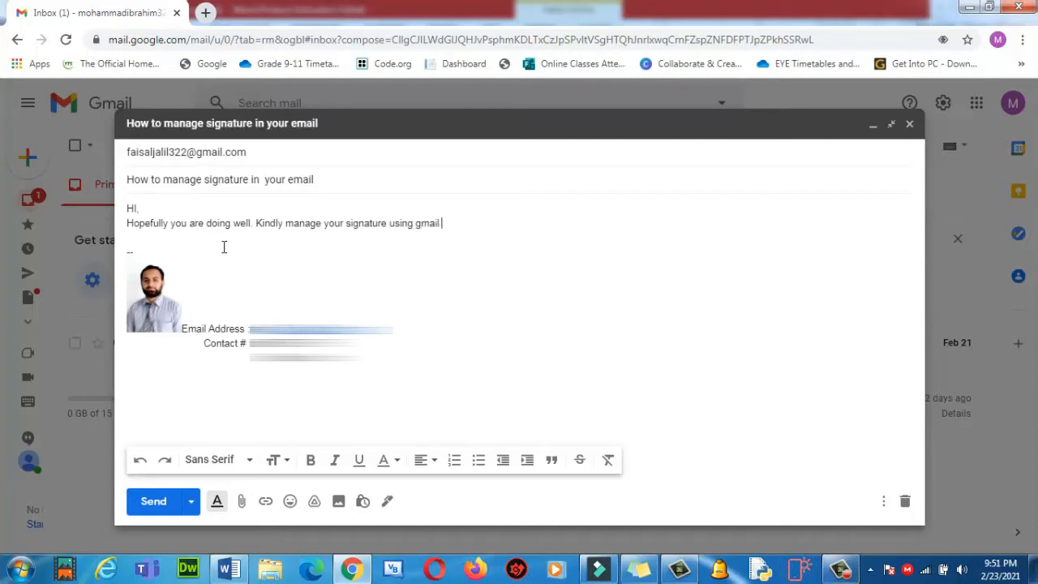
text( account)
Add the 'Regards' closing and a blank line after the greeting.
key(Return)
key(Return)
text(R)
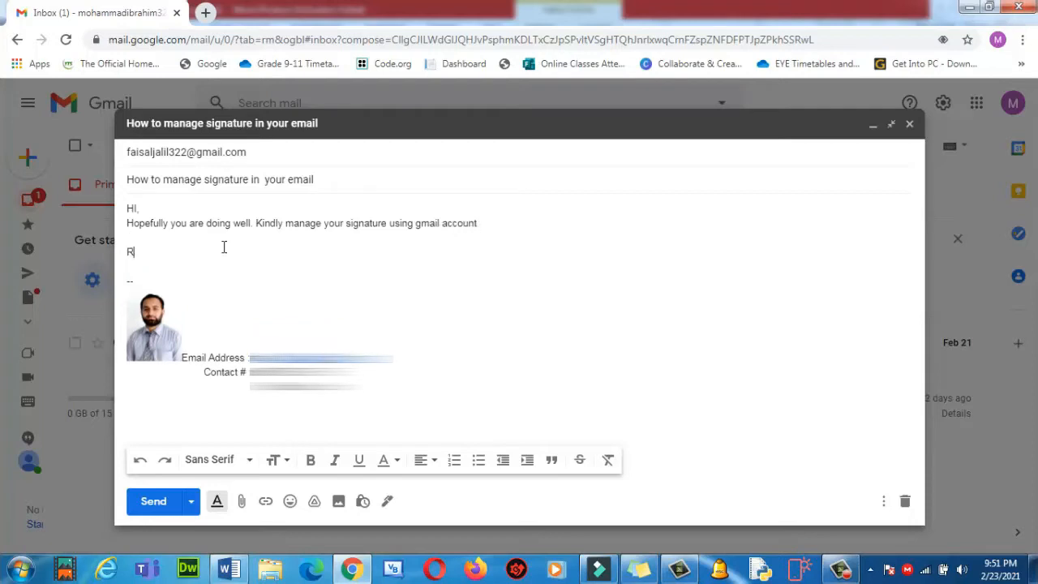
text(egards,)
click(157, 210)
key(Return)
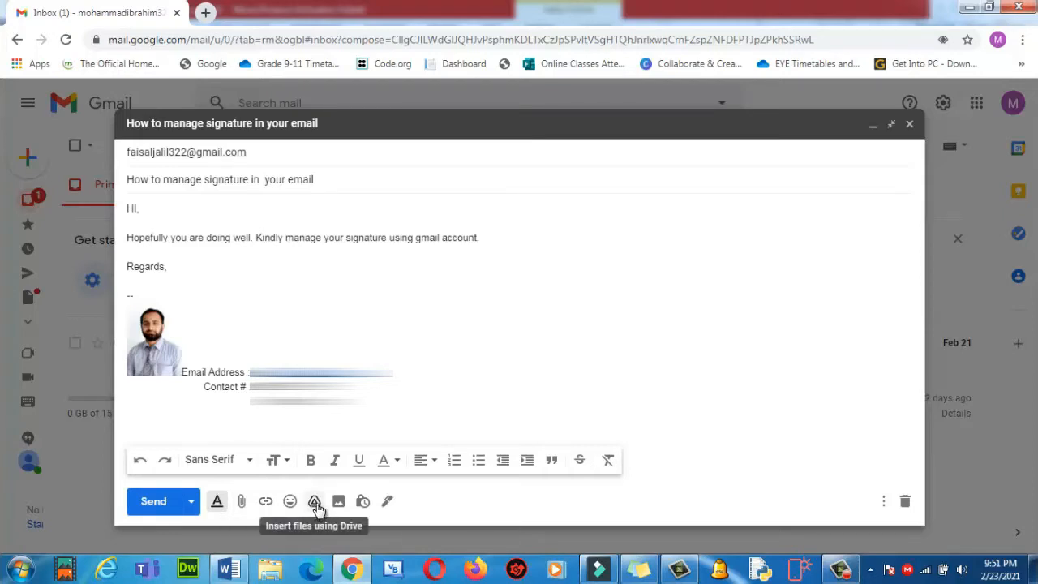
Go to Manage signatures and scroll the General settings to the Signature section.
click(388, 503)
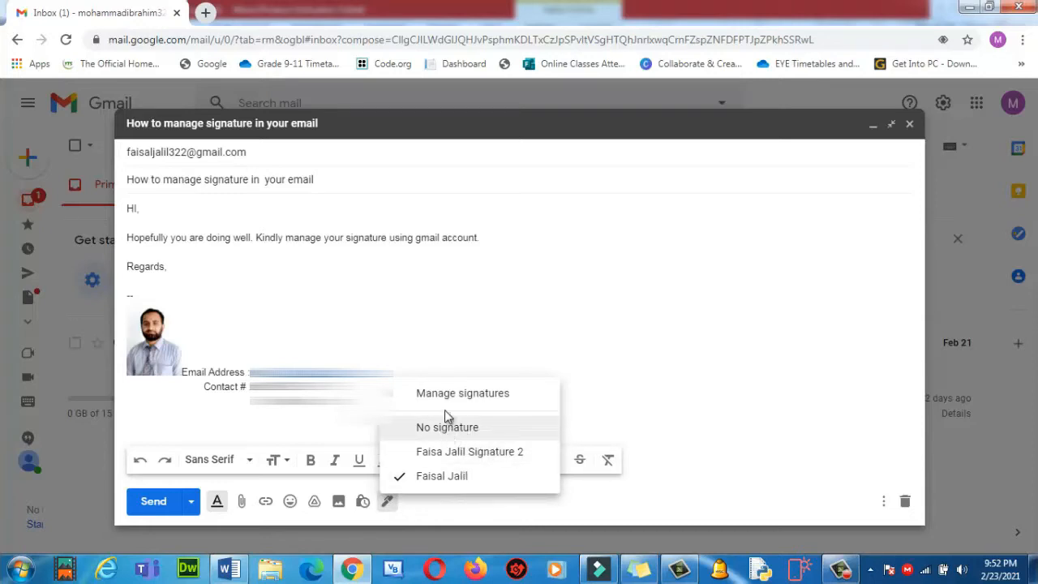
click(473, 394)
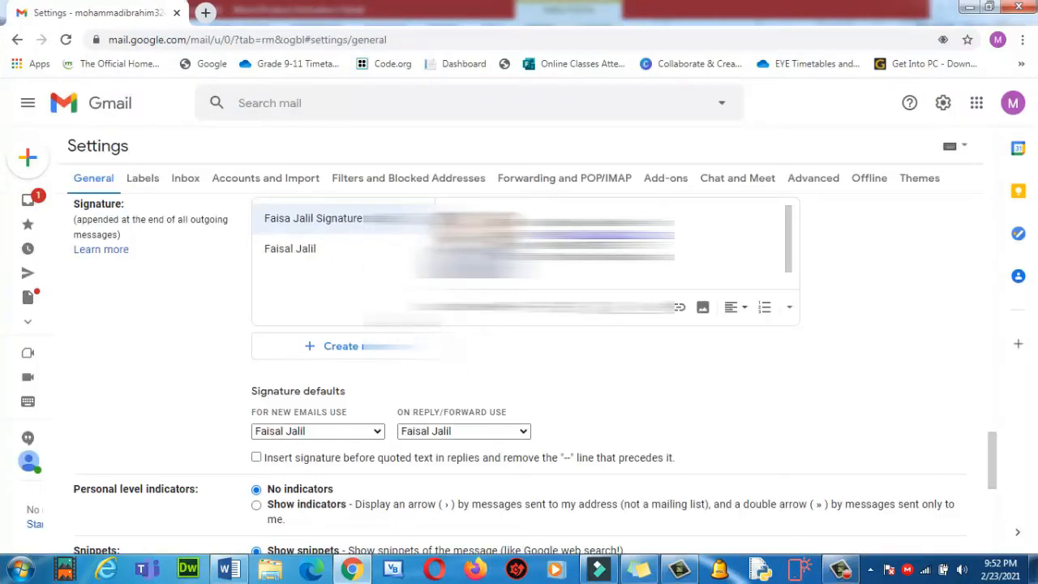
scroll(535, 373, up, 15)
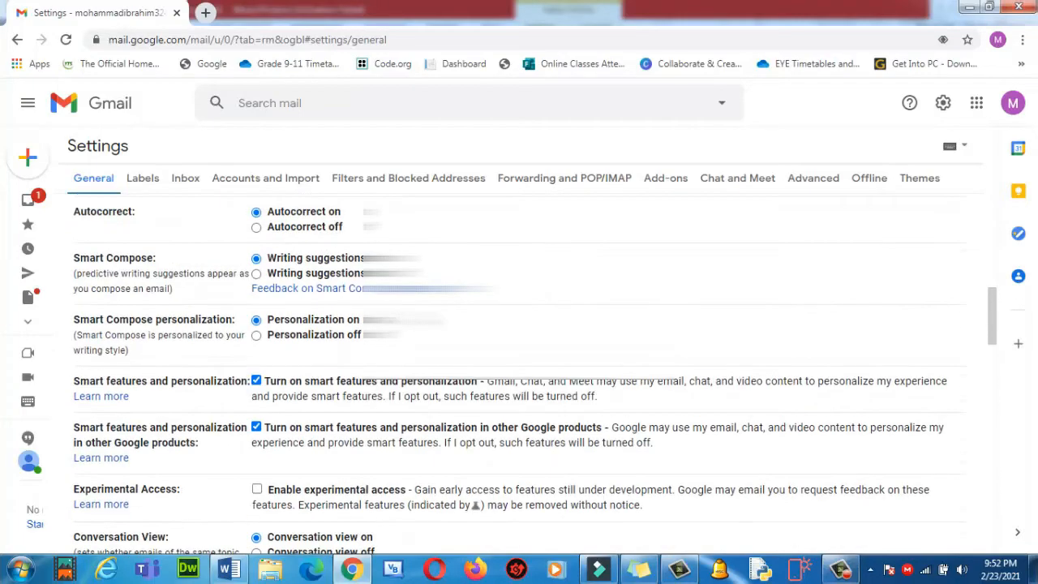
scroll(535, 373, up, 8)
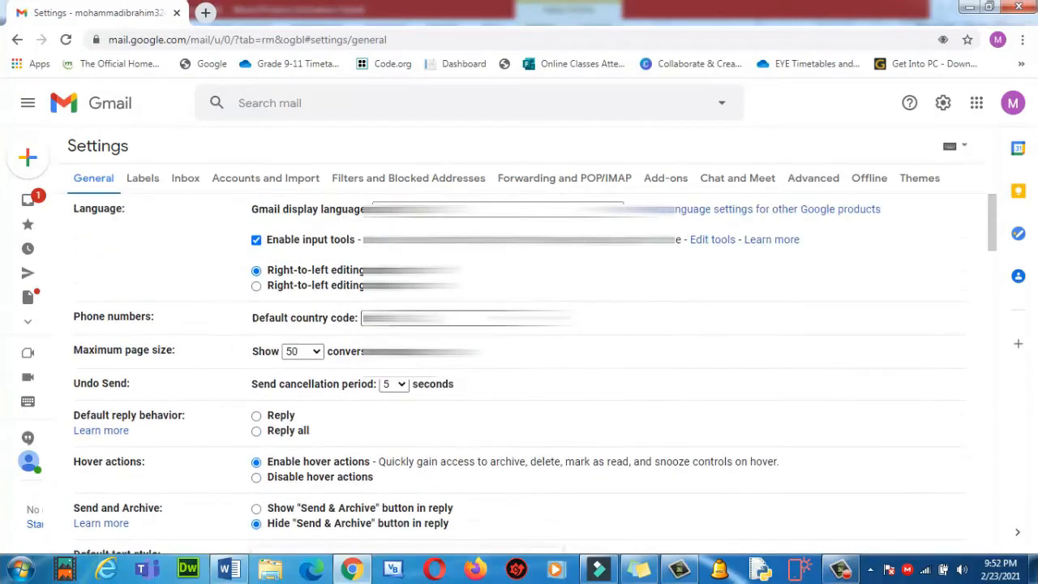
scroll(535, 373, down, 20)
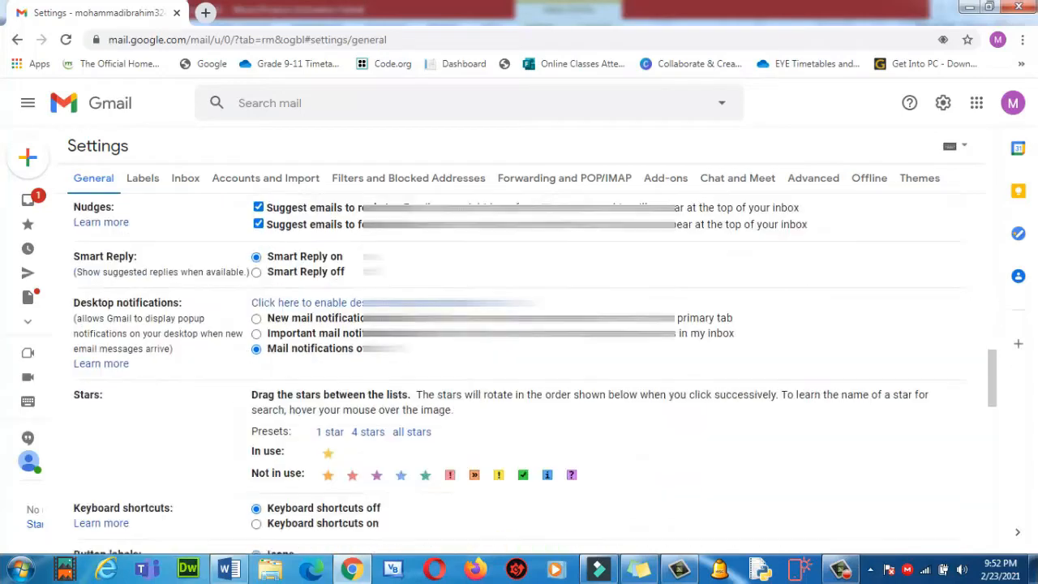
scroll(469, 399, down, 2)
scroll(468, 399, up, 4)
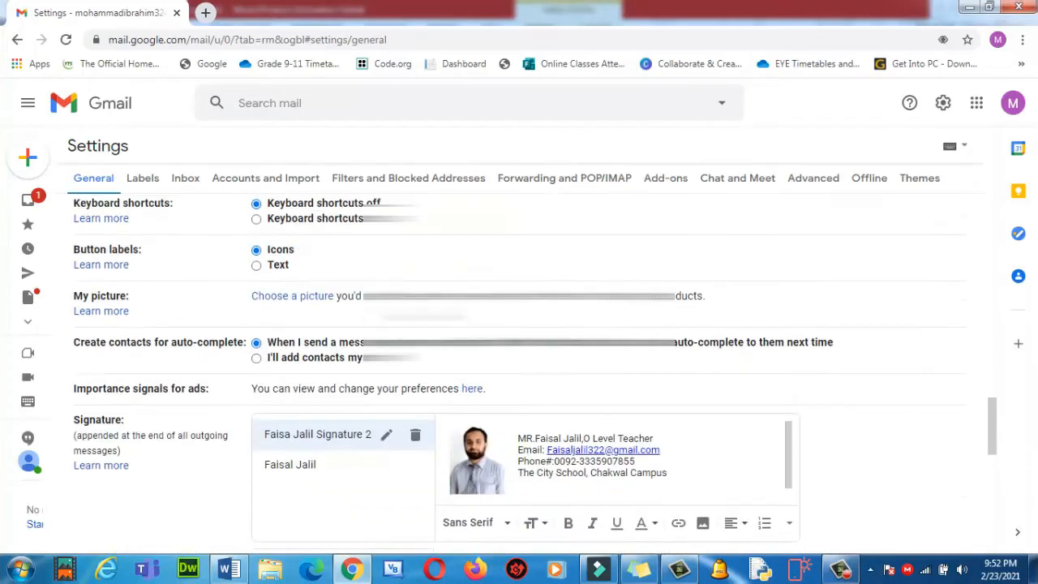
scroll(469, 399, down, 1)
scroll(468, 399, down, 1)
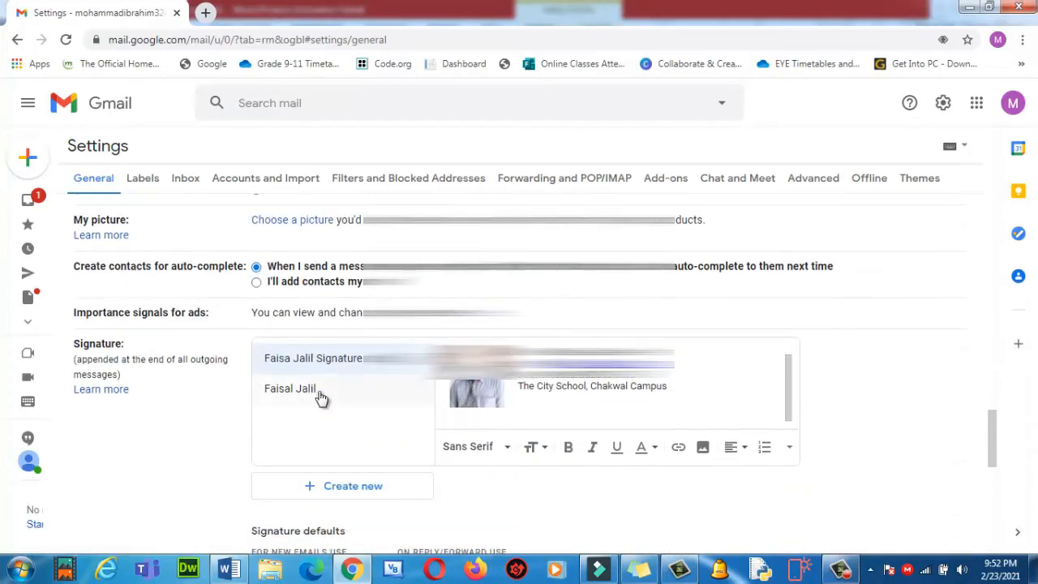
scroll(449, 427, down, 1)
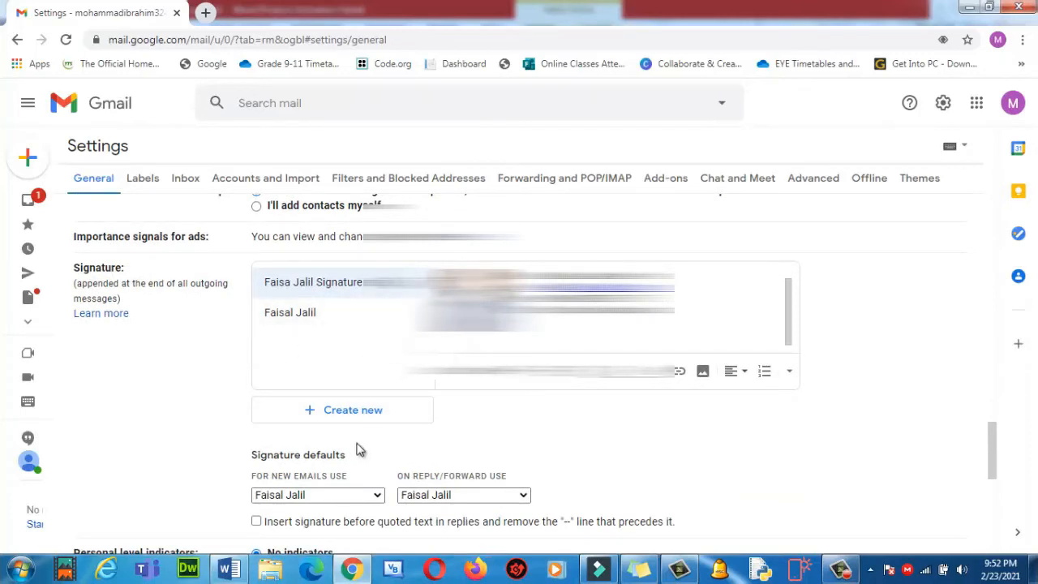
Create a new signature named with the teacher's name.
click(339, 418)
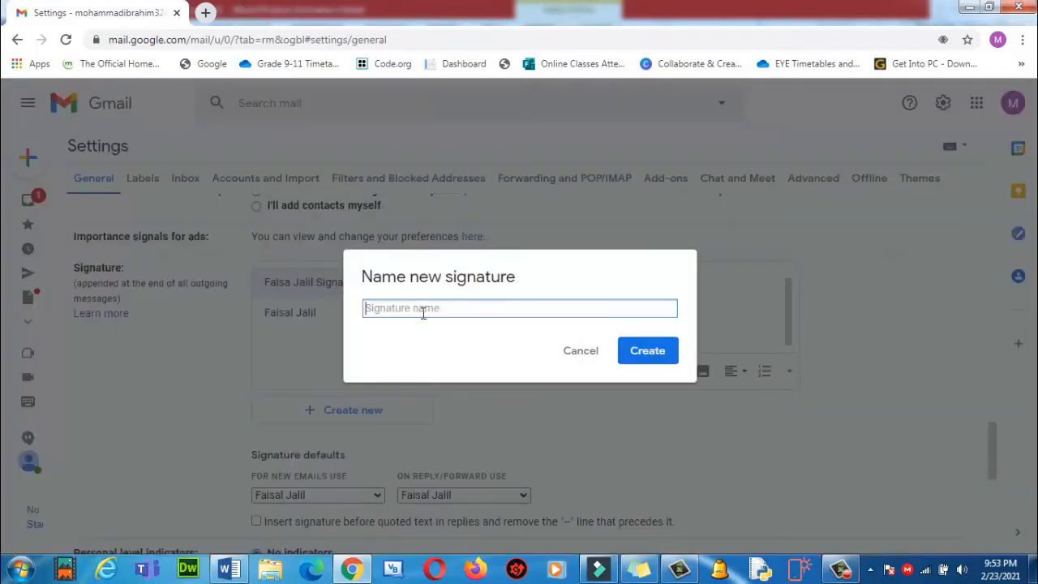
click(648, 351)
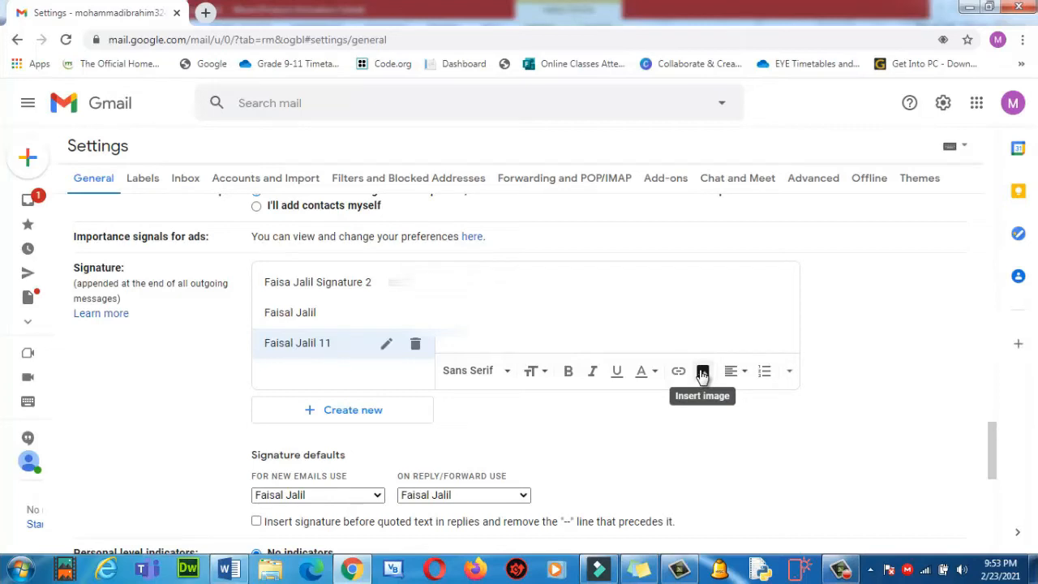
click(229, 570)
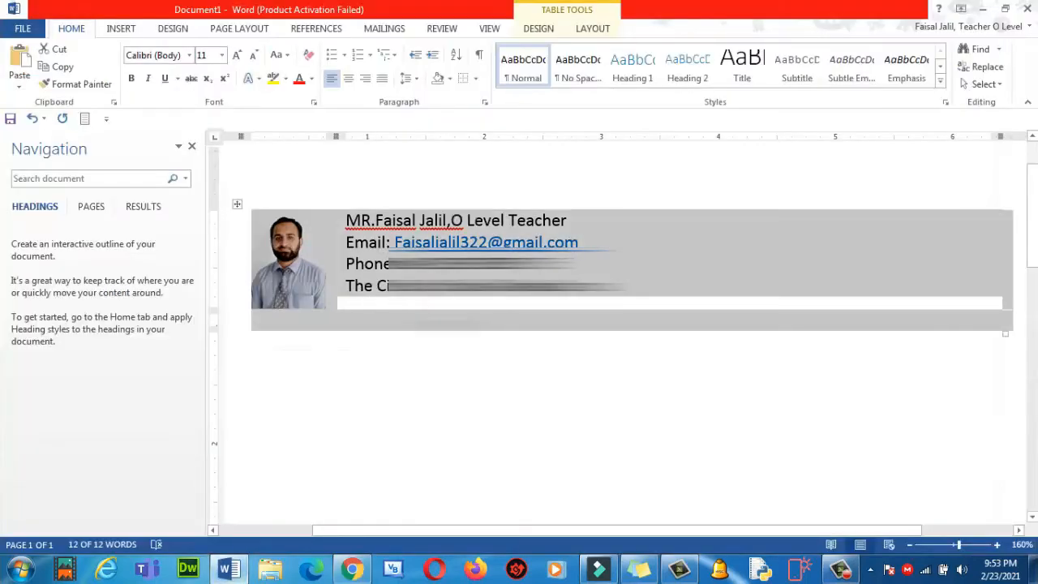
click(347, 229)
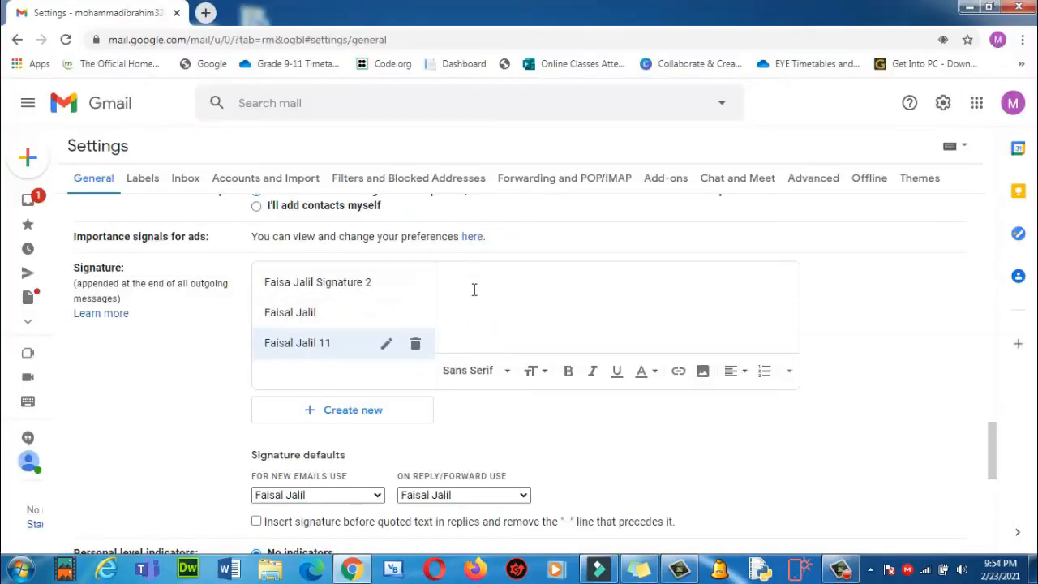
Upload the 2021-02-20 WhatsApp portrait photo into the new signature and resize it to Small.
click(702, 373)
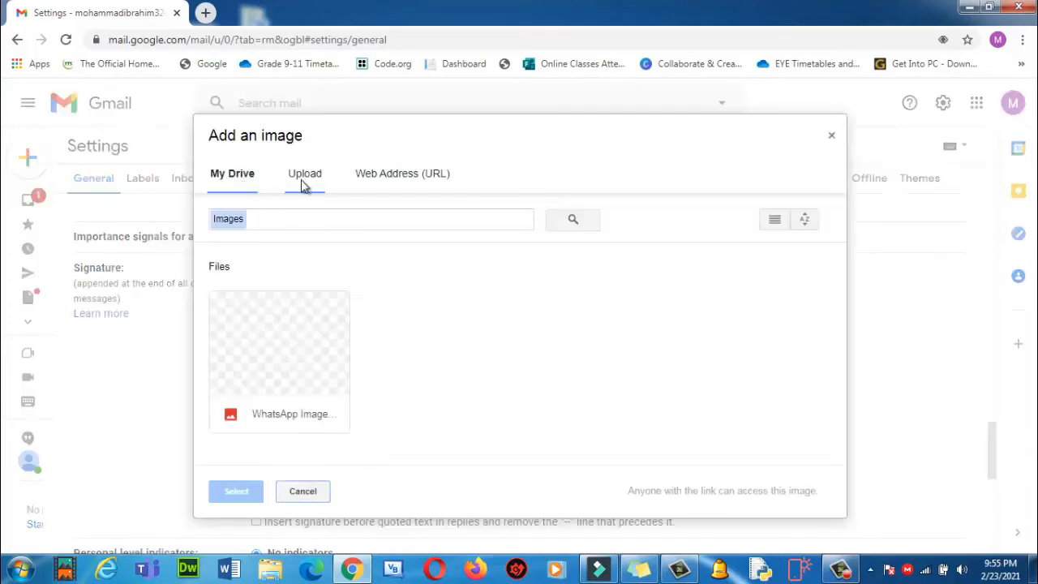
click(303, 180)
click(500, 361)
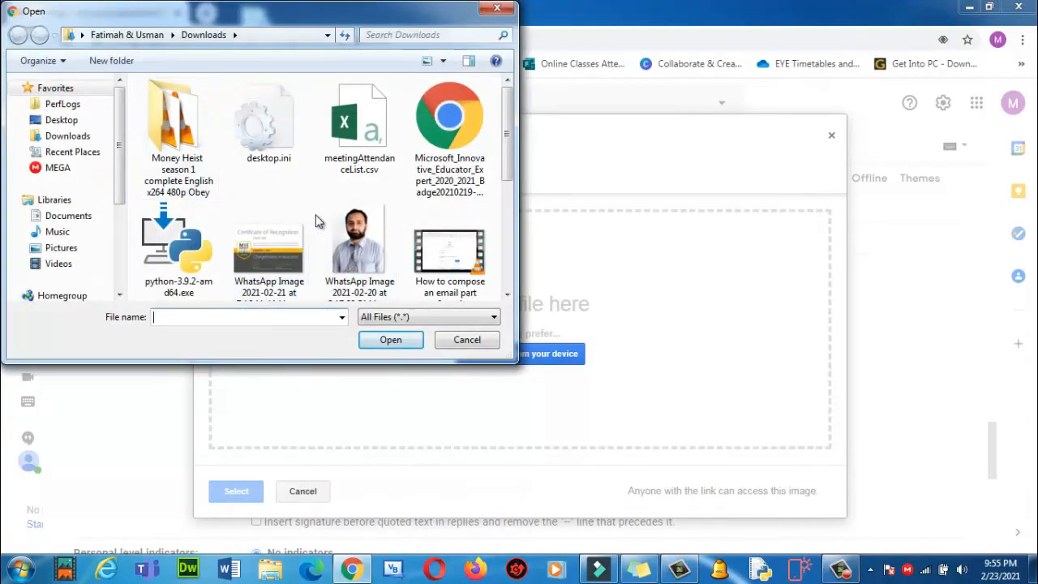
click(361, 243)
click(390, 339)
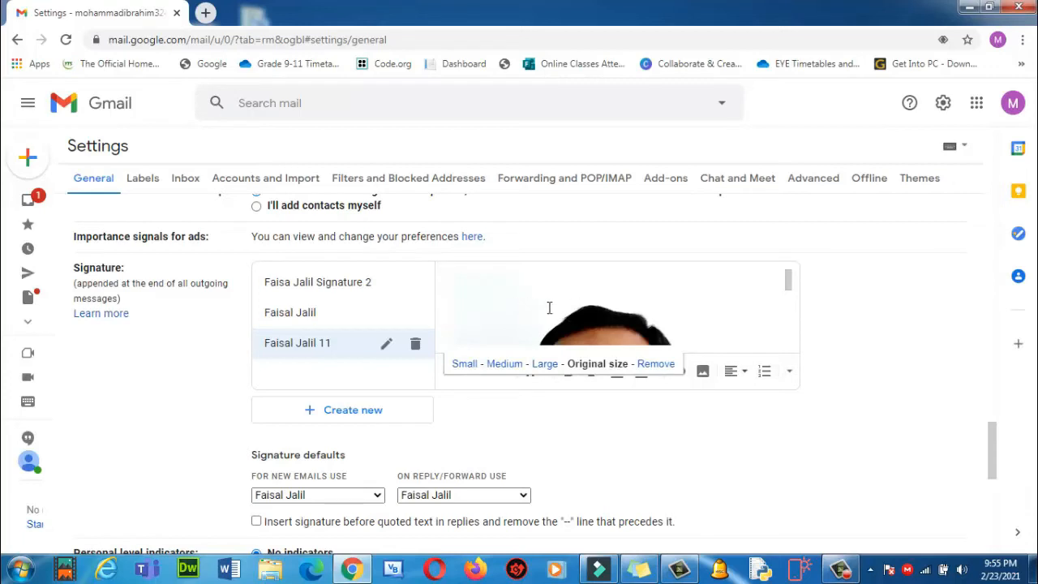
click(470, 364)
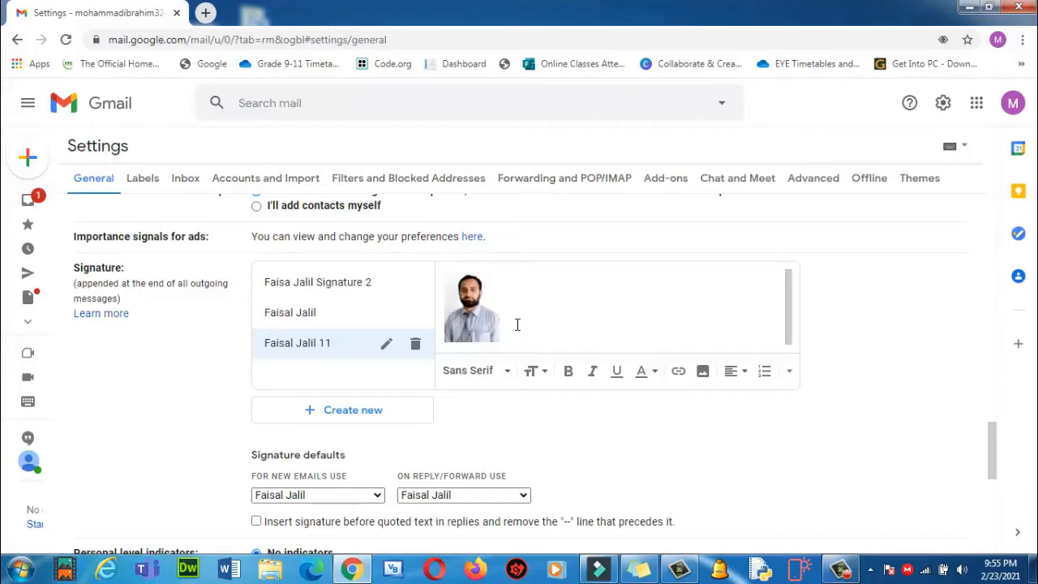
Type the teacher's name with a 'Mr.' title, then an 'Email:' line with the address below.
key(Return)
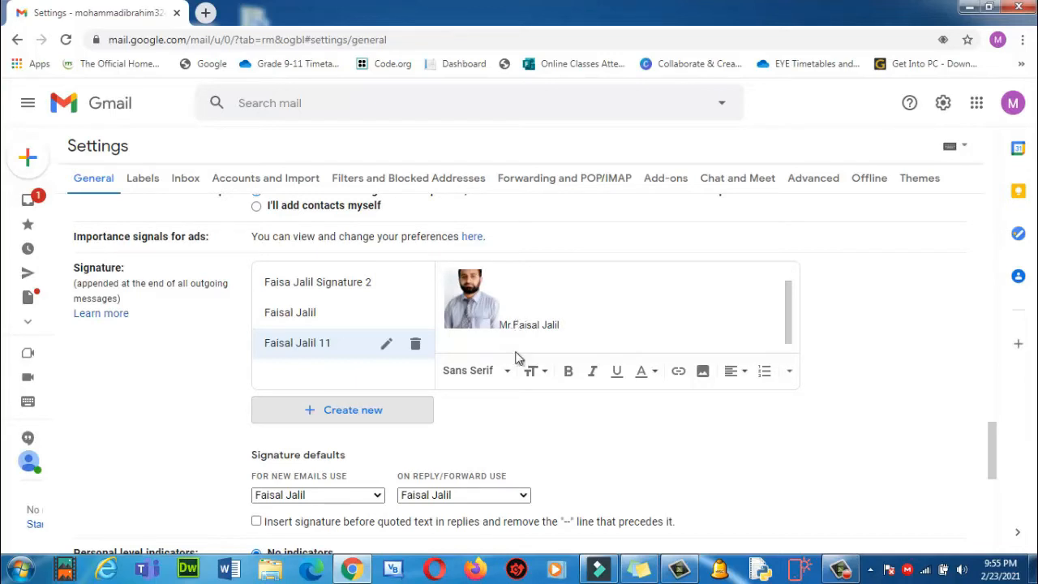
click(480, 341)
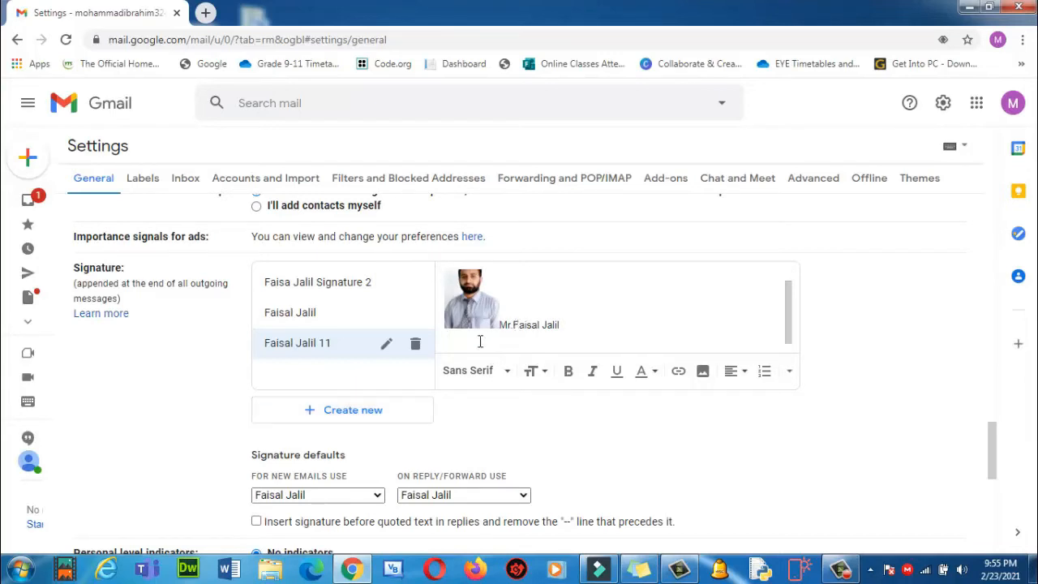
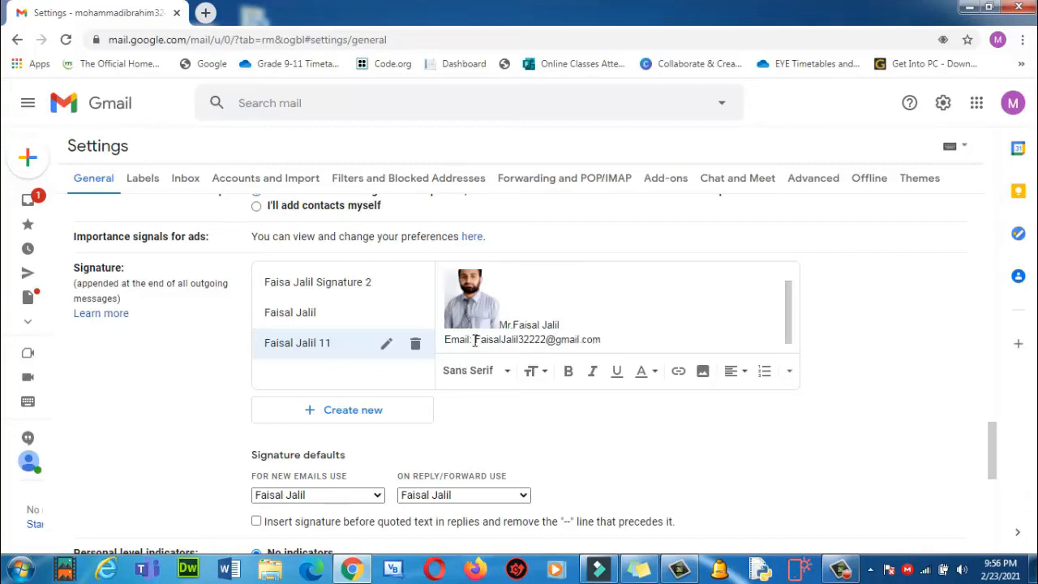
Make the email address a link and add 'phone #' and 'youtube' lines beneath it.
drag(475, 340, 600, 340)
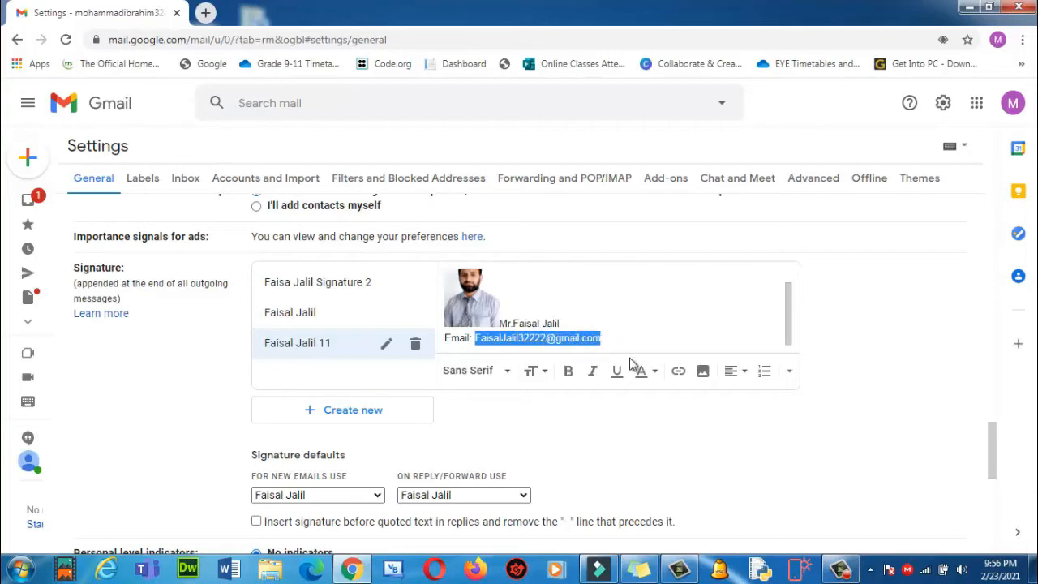
click(675, 375)
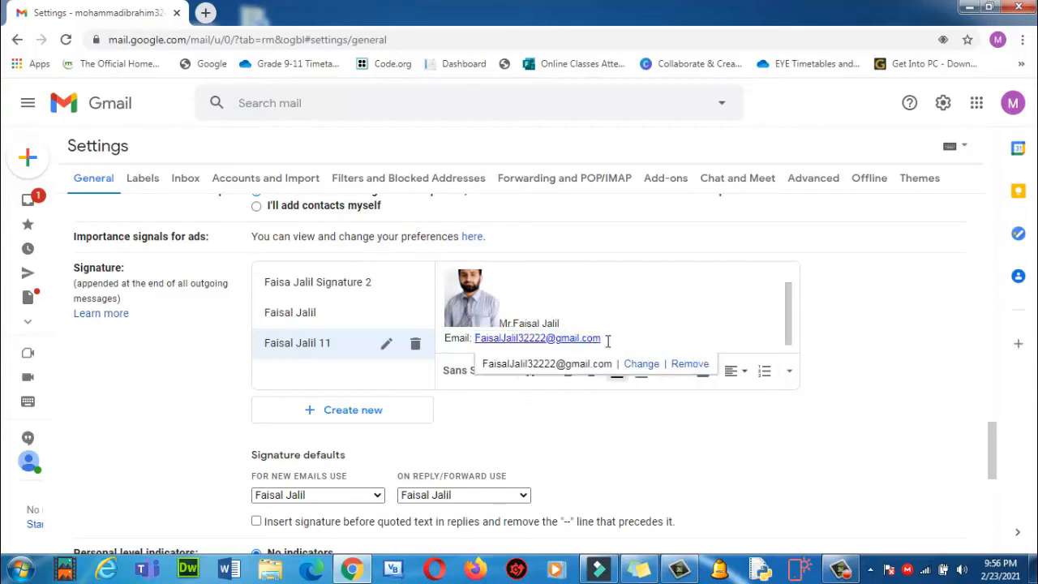
key(Return)
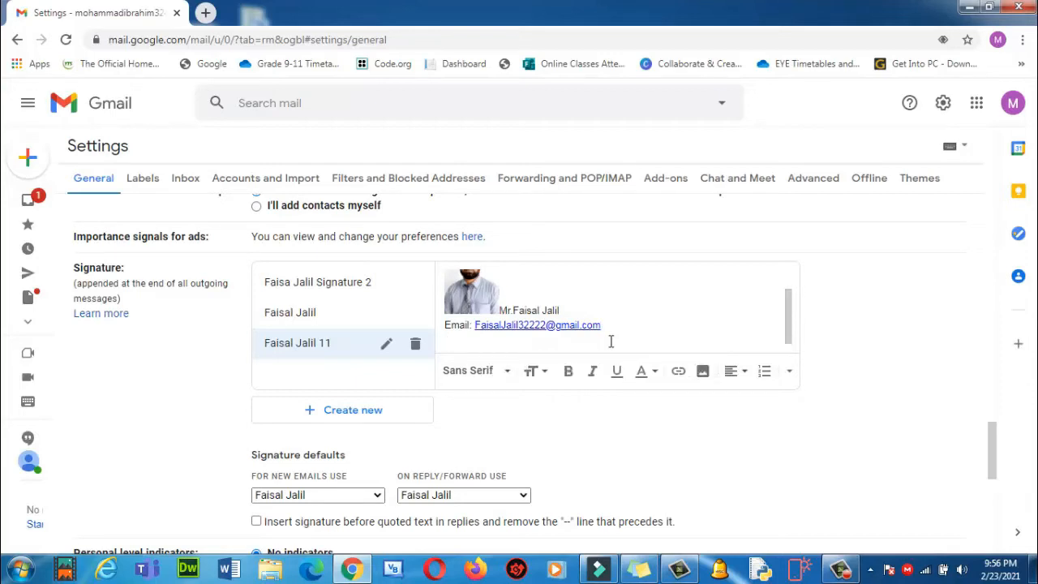
text(phone #)
key(BackSpace)
key(BackSpace)
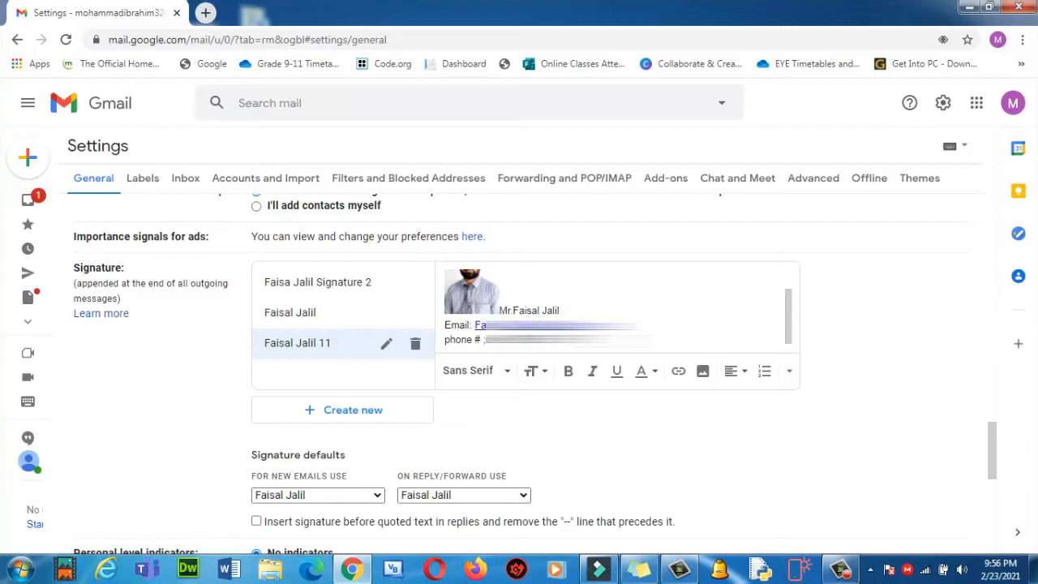
key(Return)
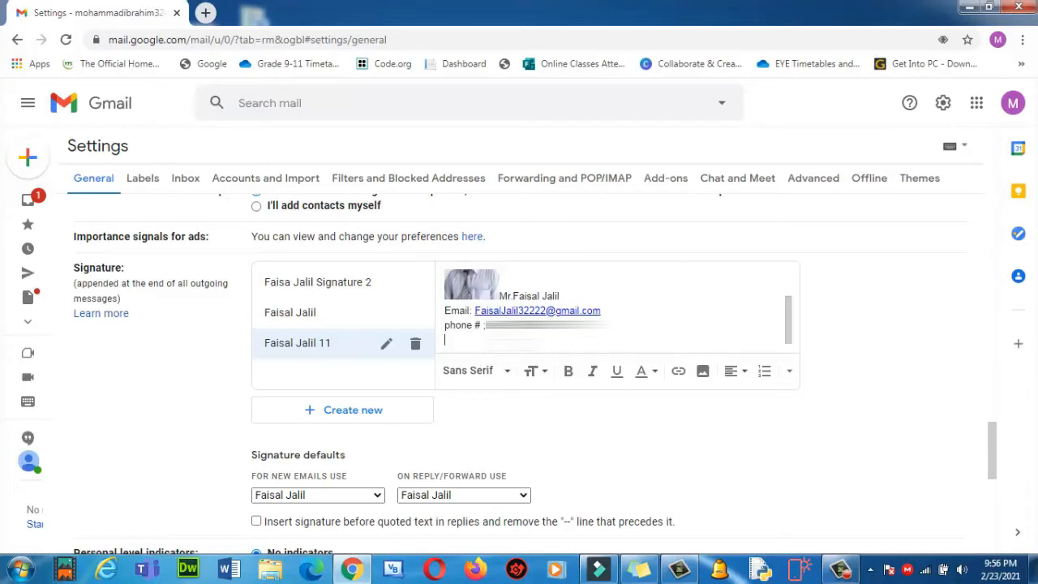
text(youtube l)
scroll(535, 312, up, 1)
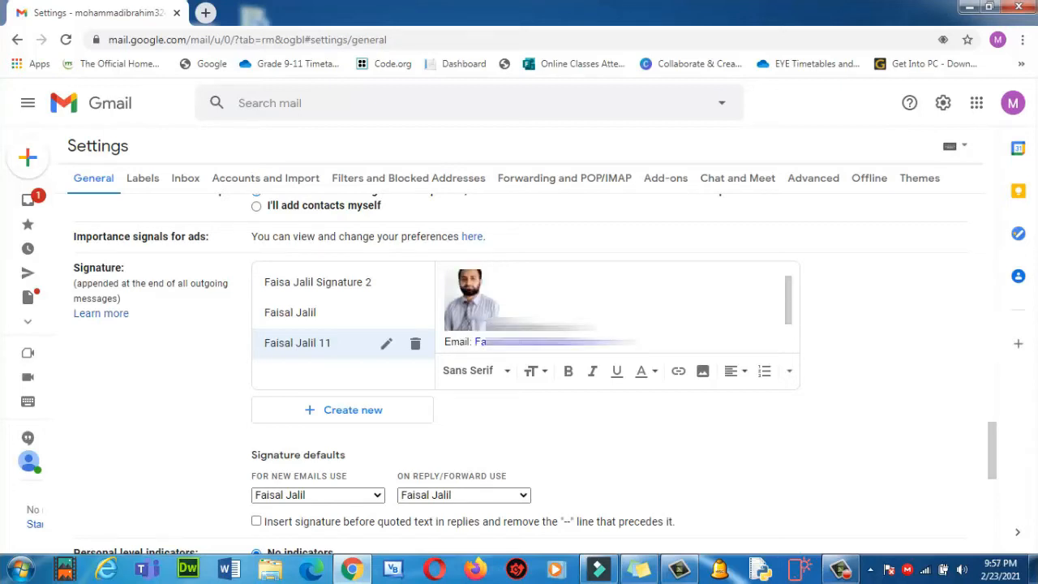
scroll(535, 312, down, 1)
Add the 'O-Level Teacher' title after the name in the signature.
scroll(535, 312, up, 1)
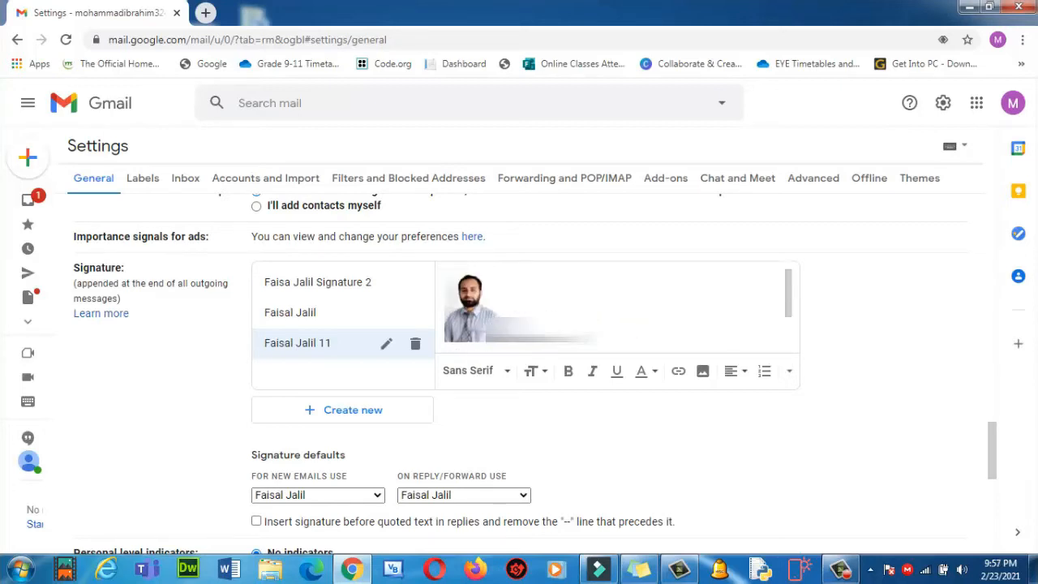
scroll(535, 312, down, 1)
scroll(535, 312, up, 1)
scroll(535, 313, down, 1)
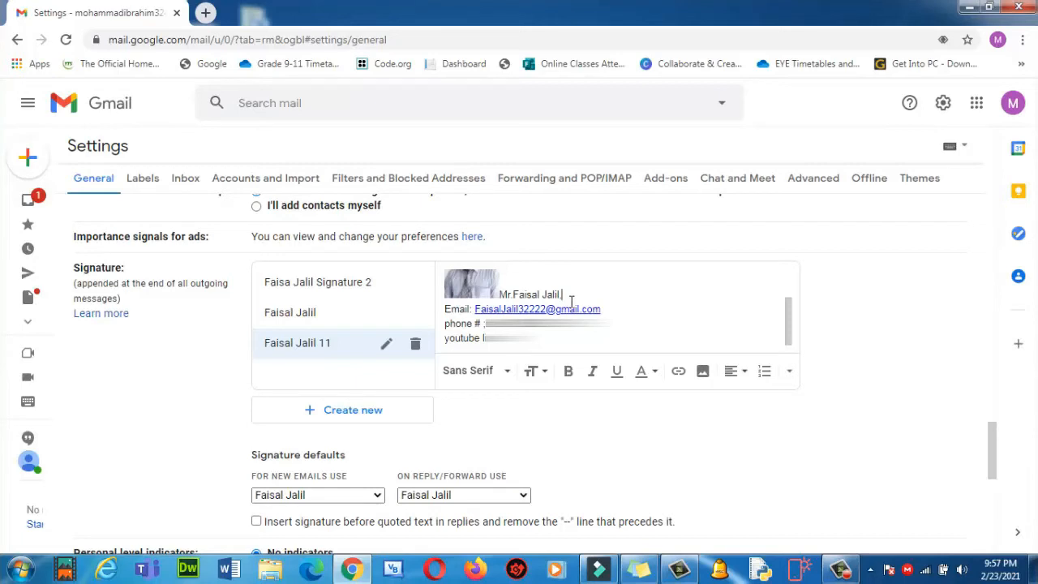
text(O-Level Teacher)
Save the signature settings changes.
scroll(571, 300, up, 1)
scroll(535, 304, down, 2)
scroll(535, 304, up, 2)
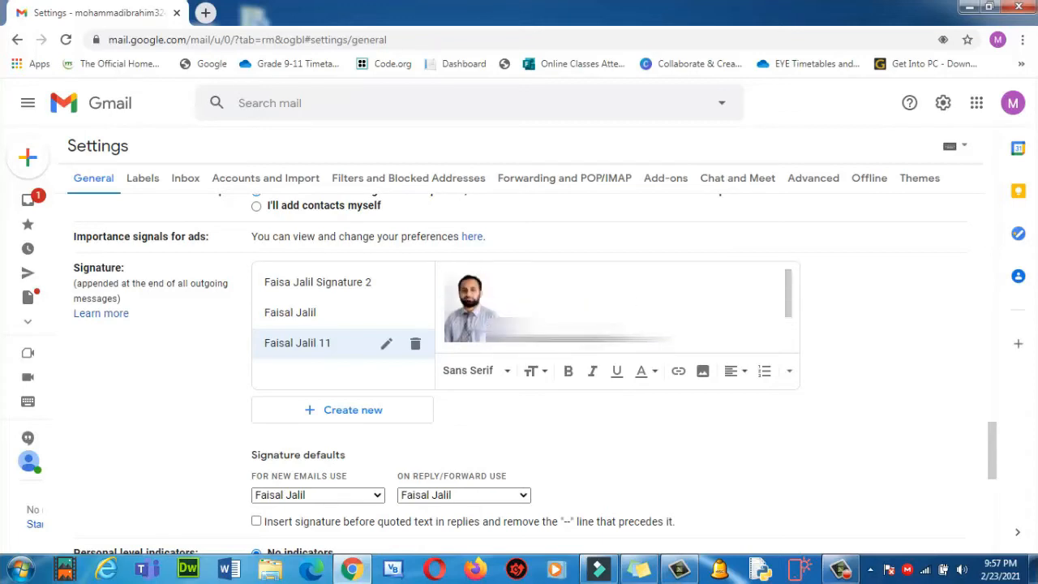
scroll(524, 307, down, 2)
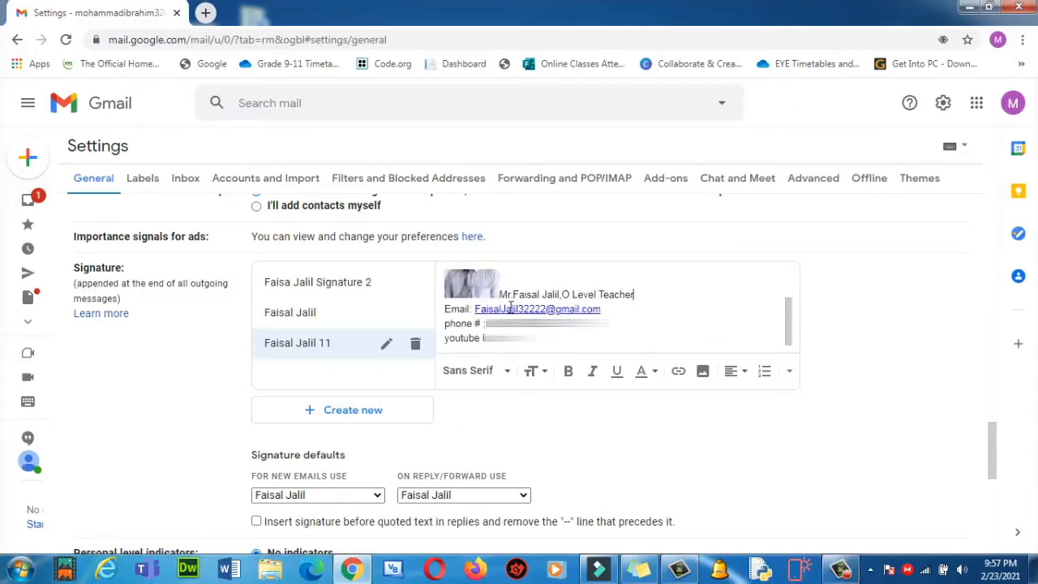
scroll(487, 397, down, 1)
scroll(517, 417, down, 5)
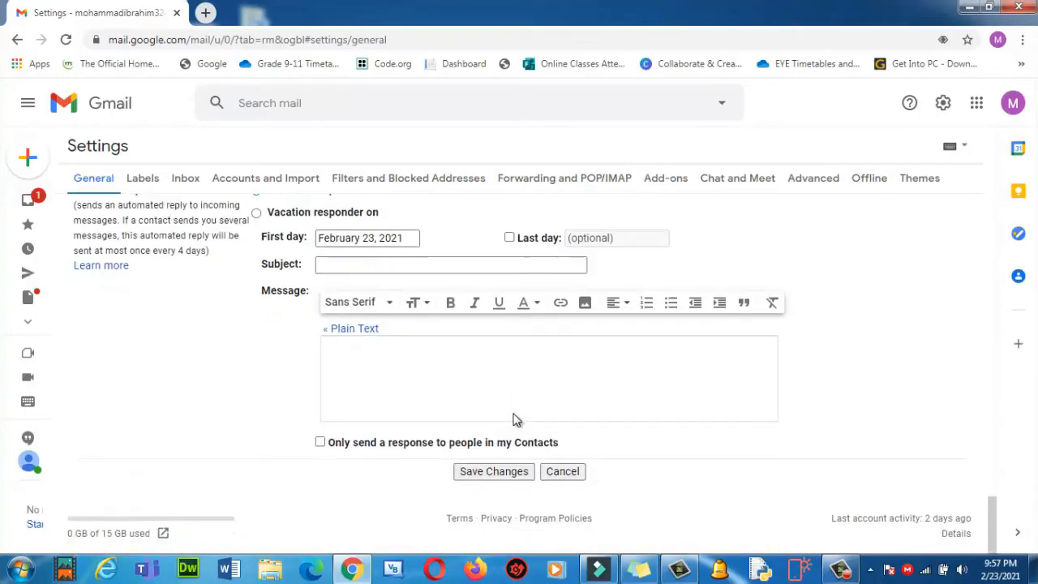
click(484, 481)
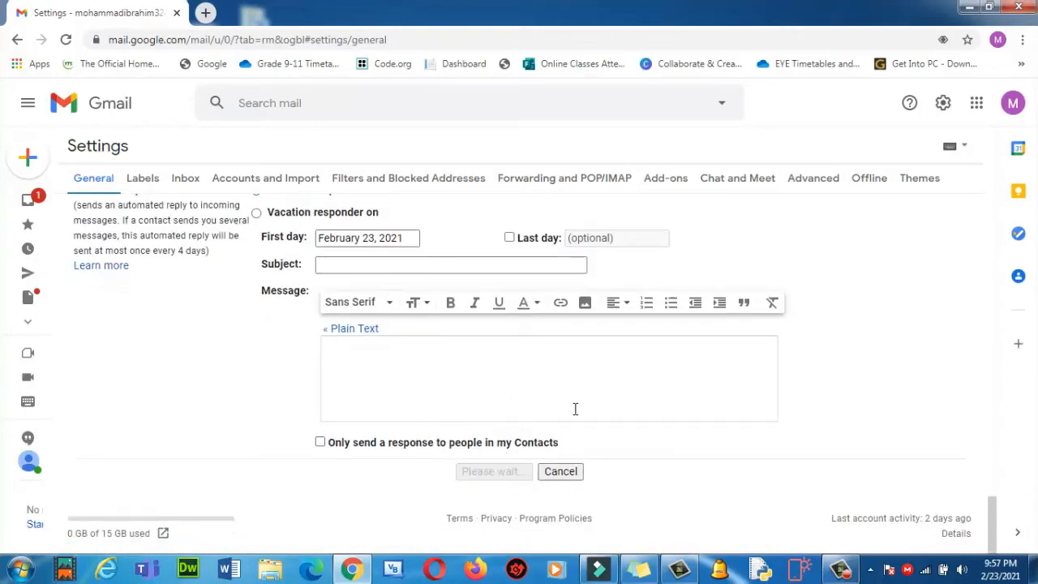
scroll(574, 408, up, 8)
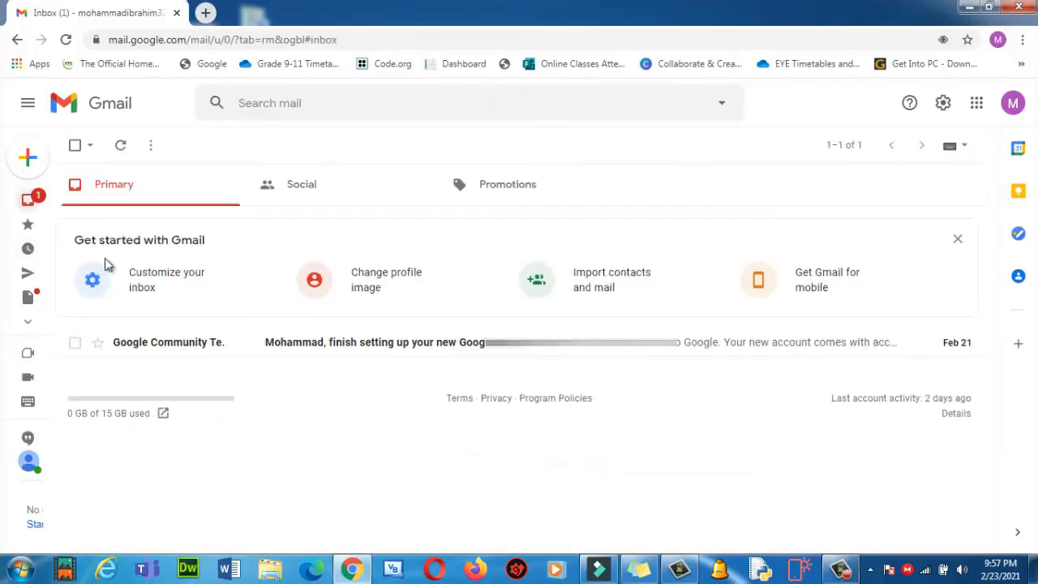
click(27, 158)
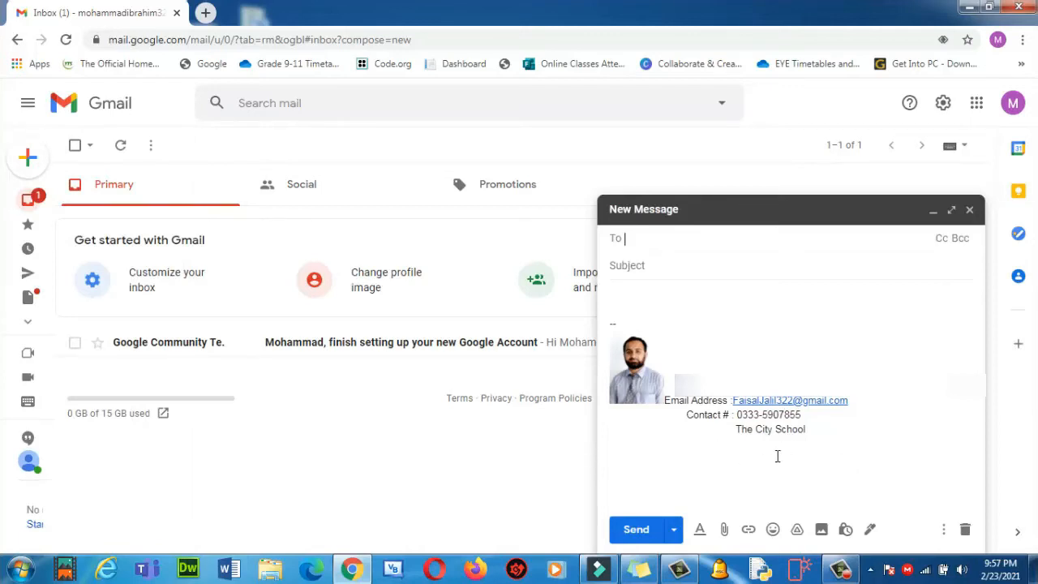
click(870, 531)
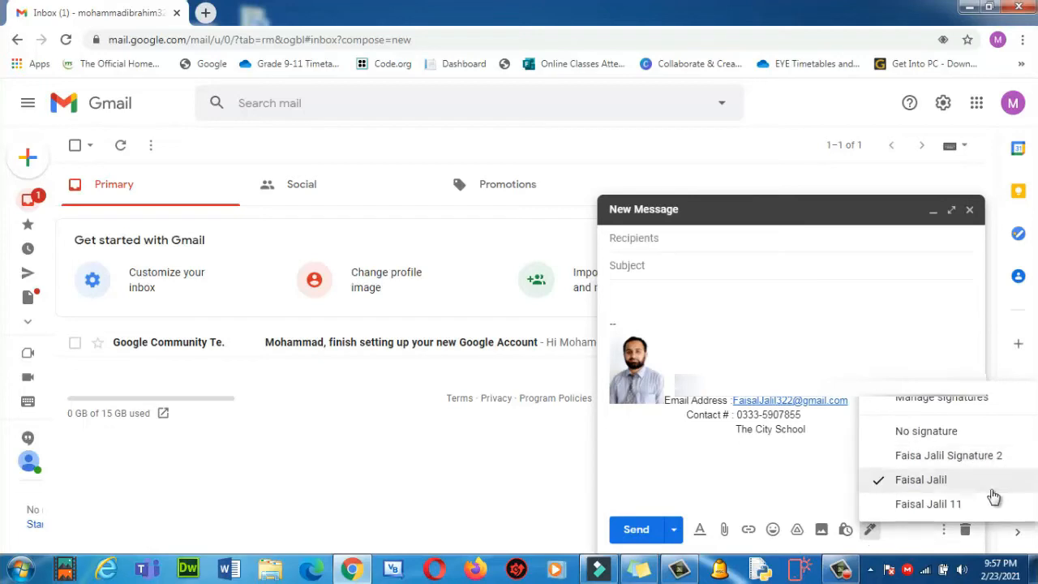
click(934, 461)
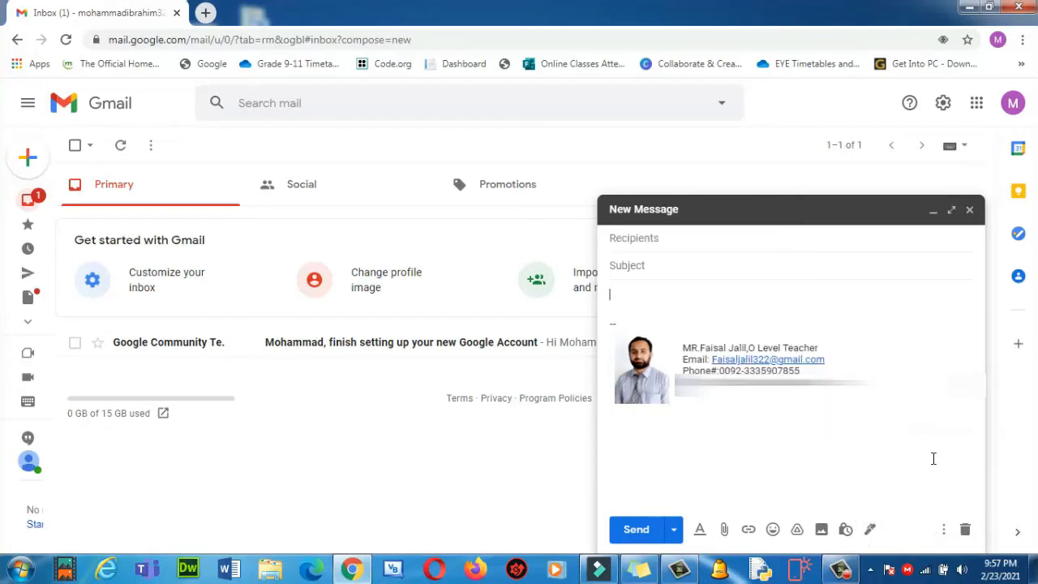
click(870, 533)
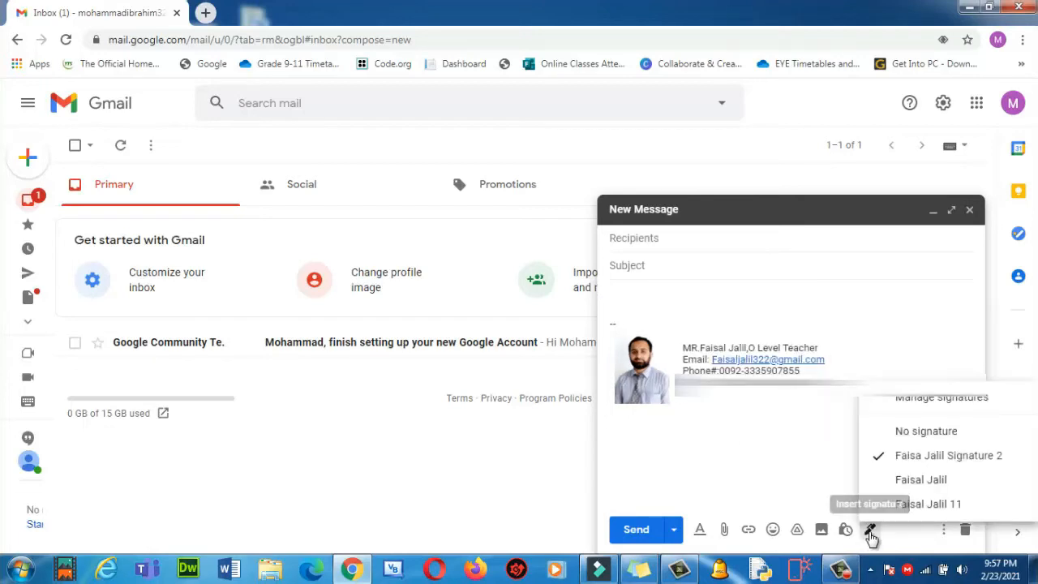
click(925, 503)
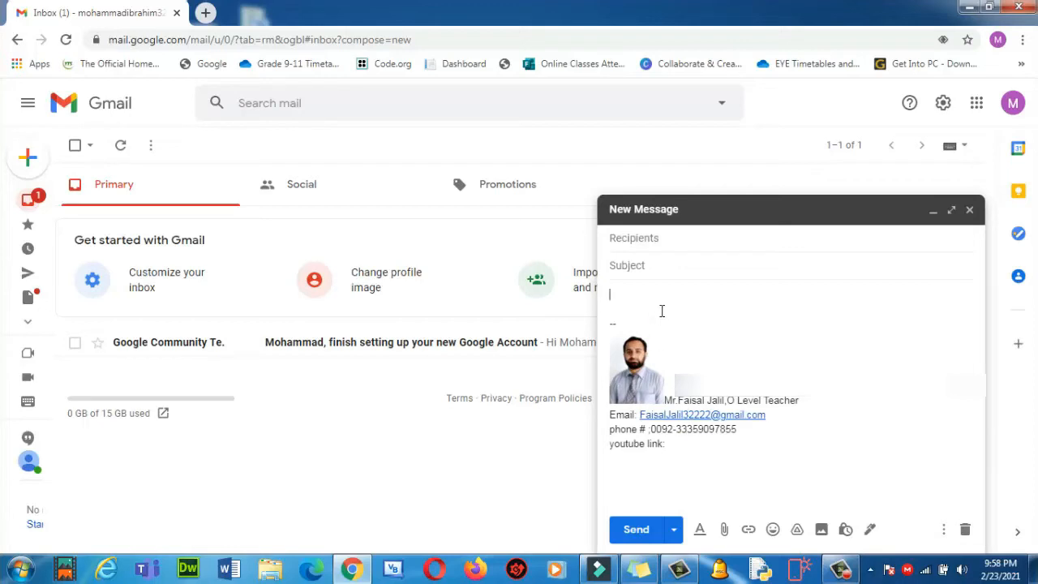
click(651, 240)
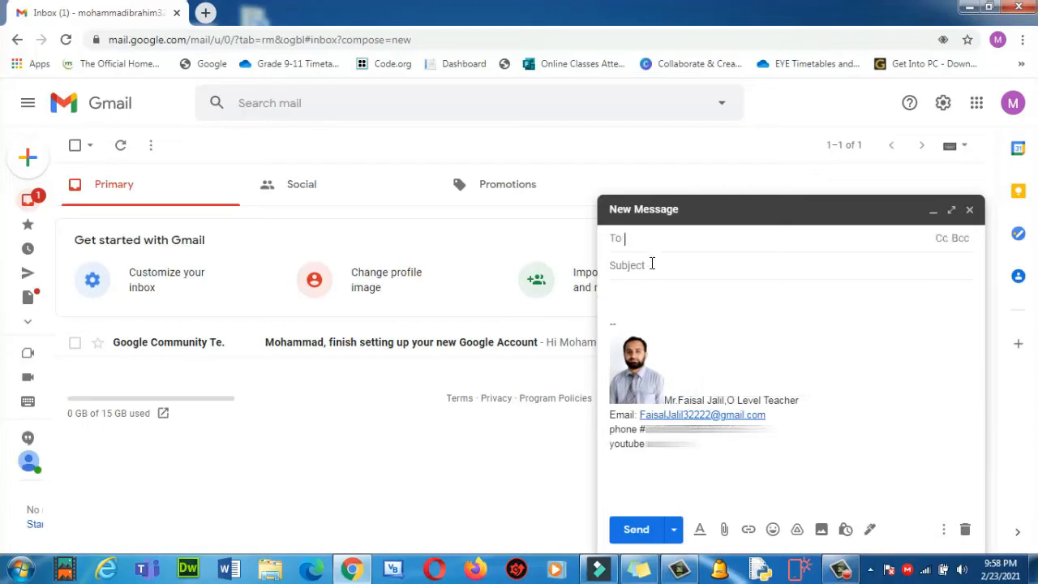
click(650, 264)
click(969, 209)
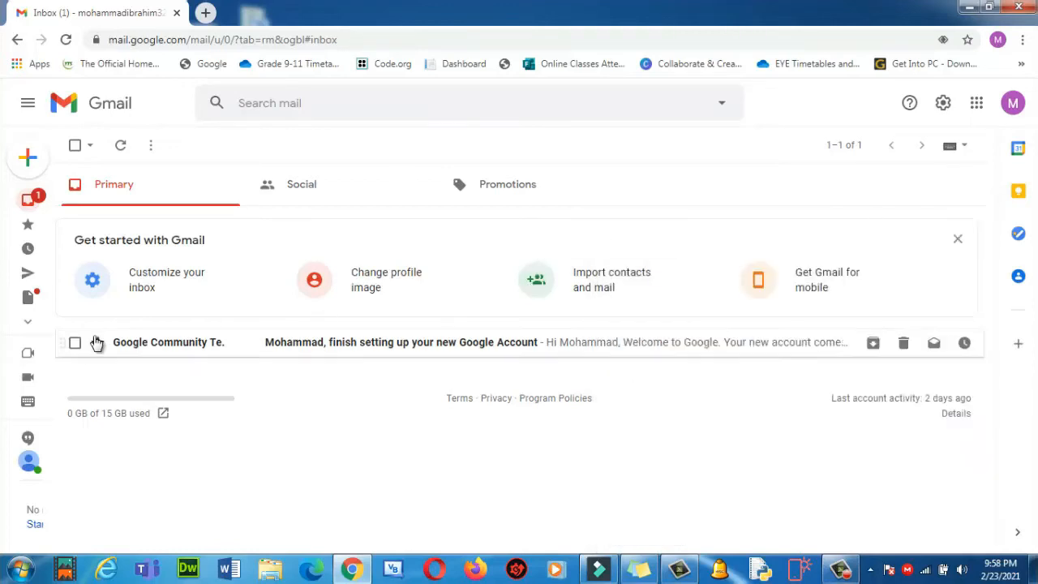
Launch Word, dismiss the activation notice and create a blank document.
click(227, 570)
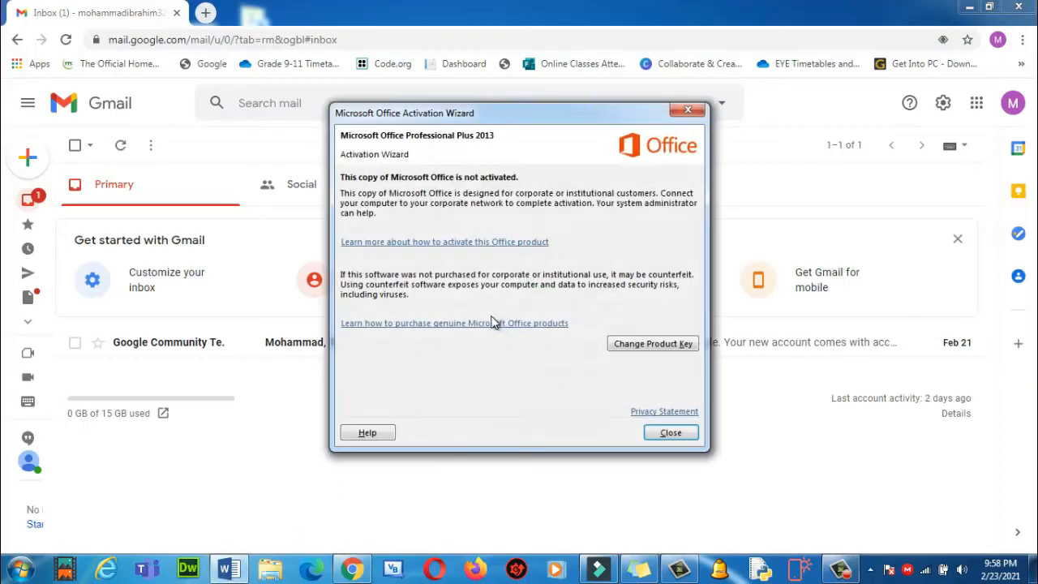
click(666, 434)
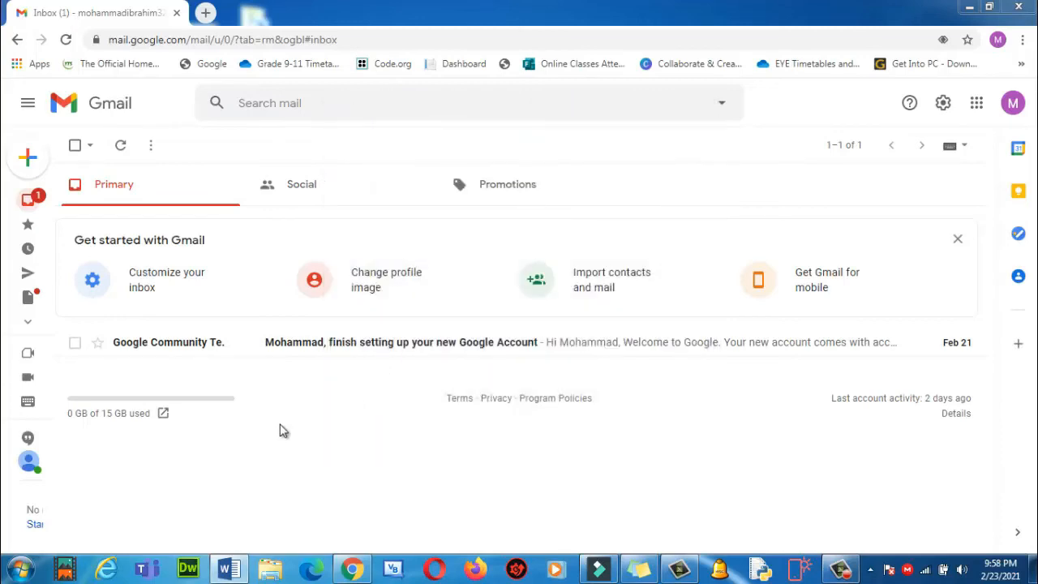
click(227, 570)
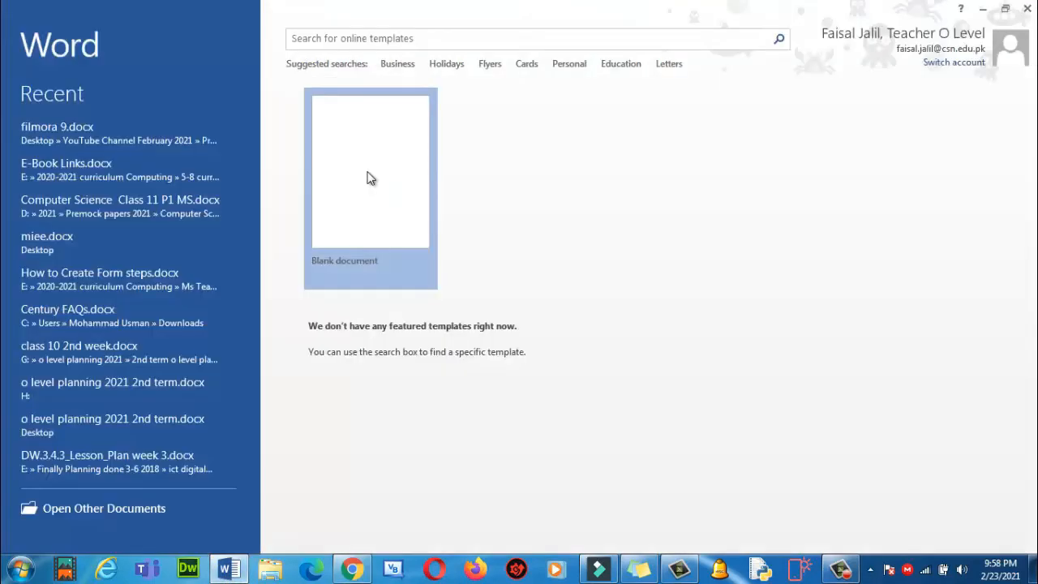
click(367, 177)
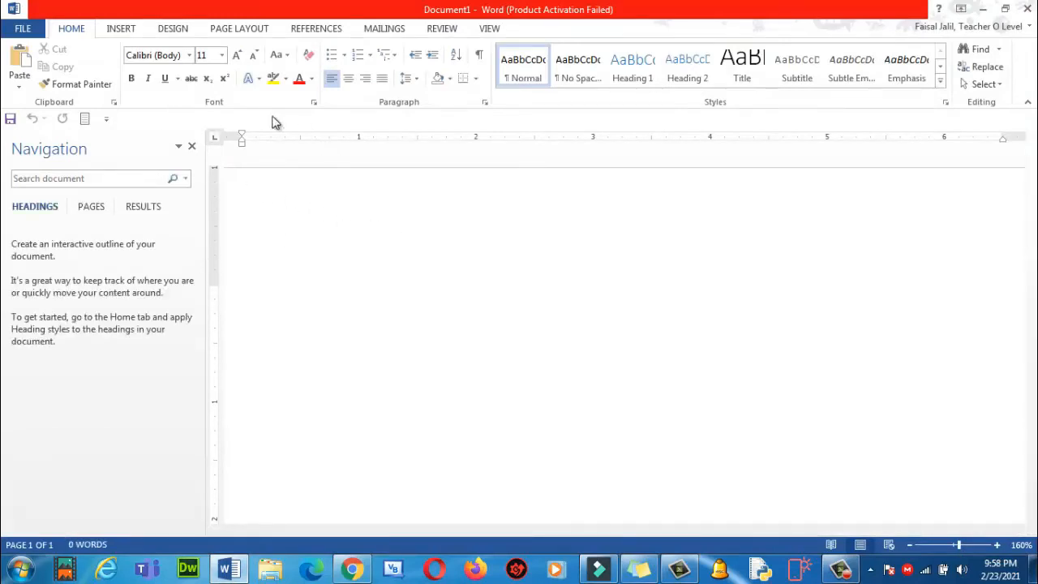
Insert a 2x2 table into the document.
click(132, 32)
click(108, 80)
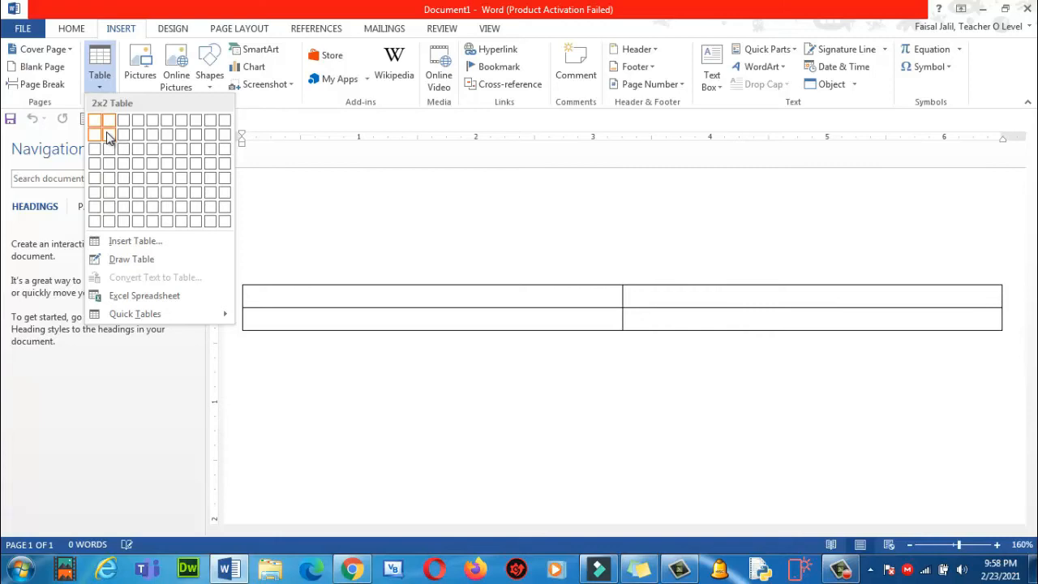
click(110, 138)
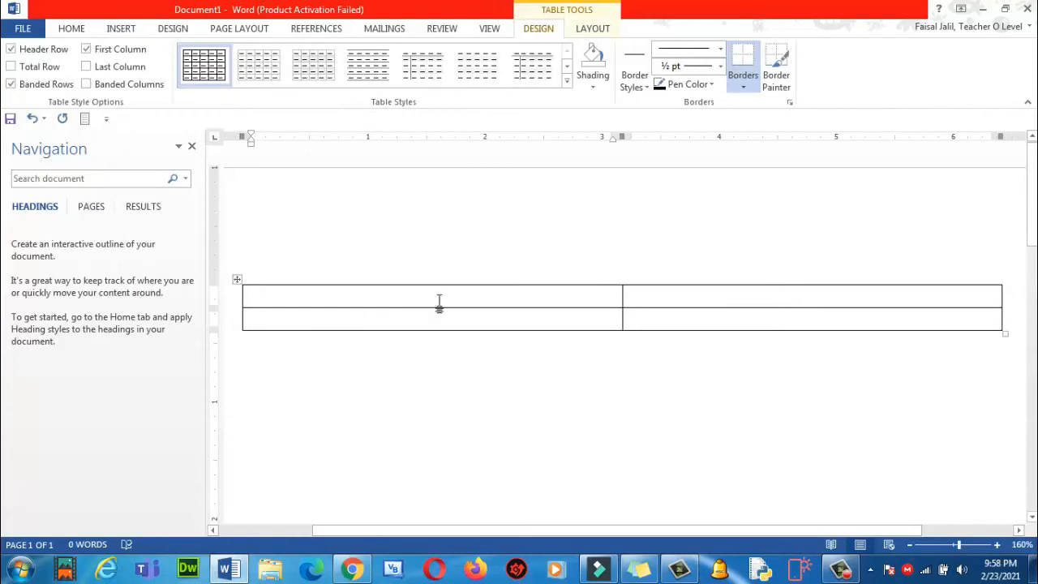
click(130, 29)
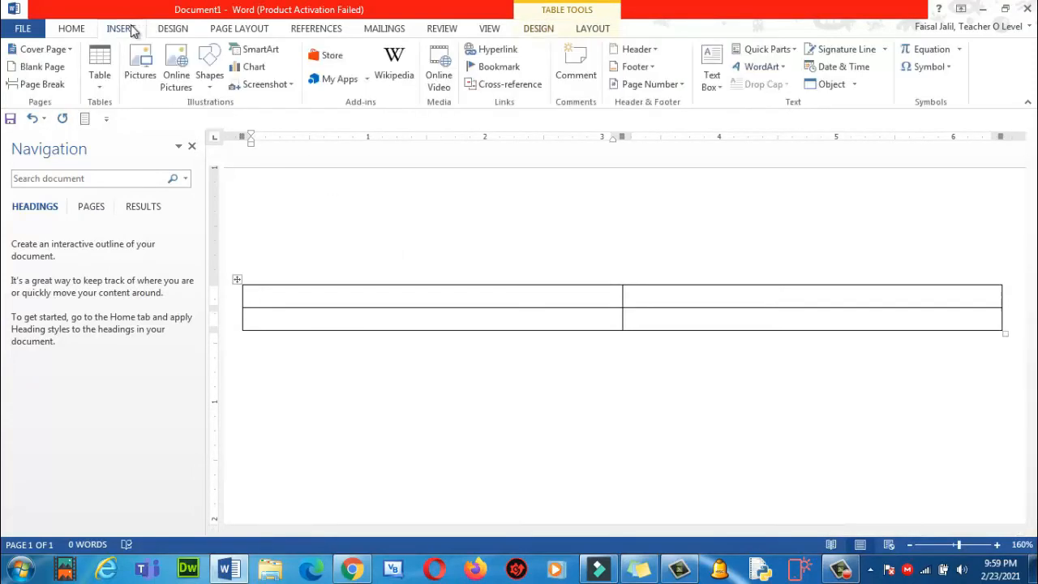
Insert the 2021-02-20 WhatsApp photo from Downloads into the table's left cell.
click(140, 65)
click(68, 152)
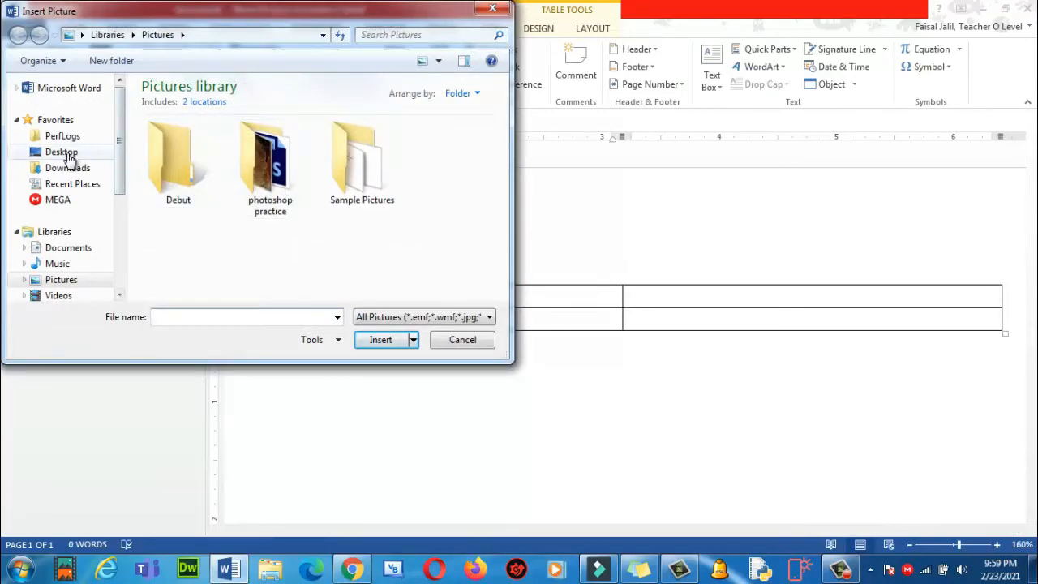
click(72, 168)
click(349, 144)
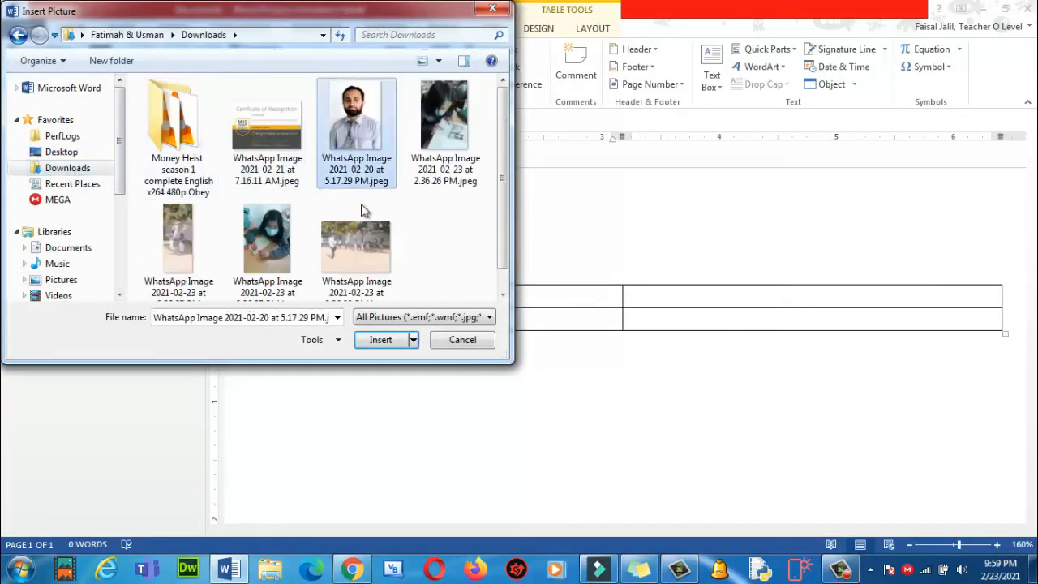
click(379, 340)
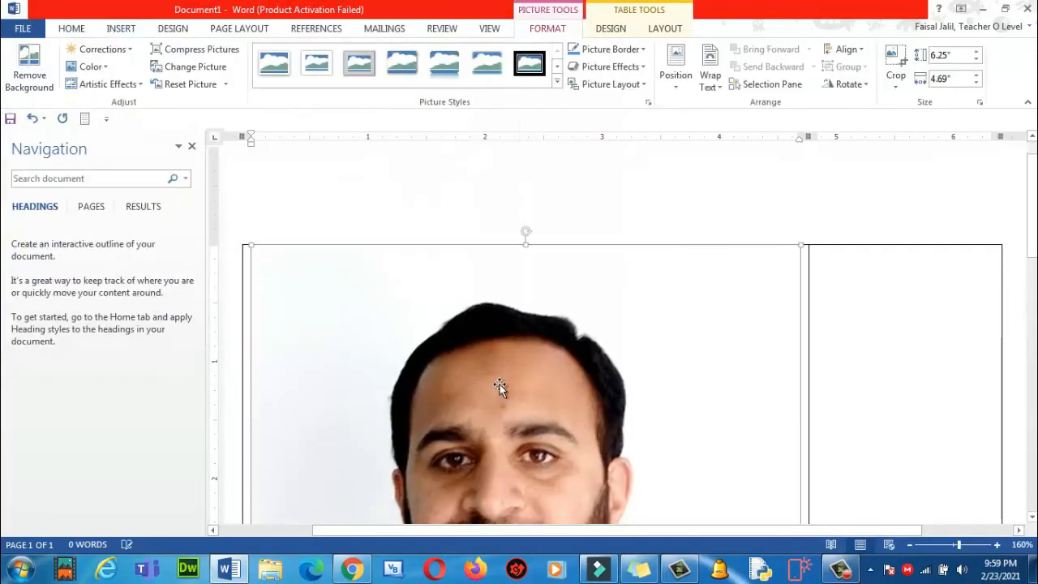
Shrink the photo, give it a reflected picture style, and narrow its column to fit.
scroll(498, 384, down, 5)
scroll(556, 380, down, 3)
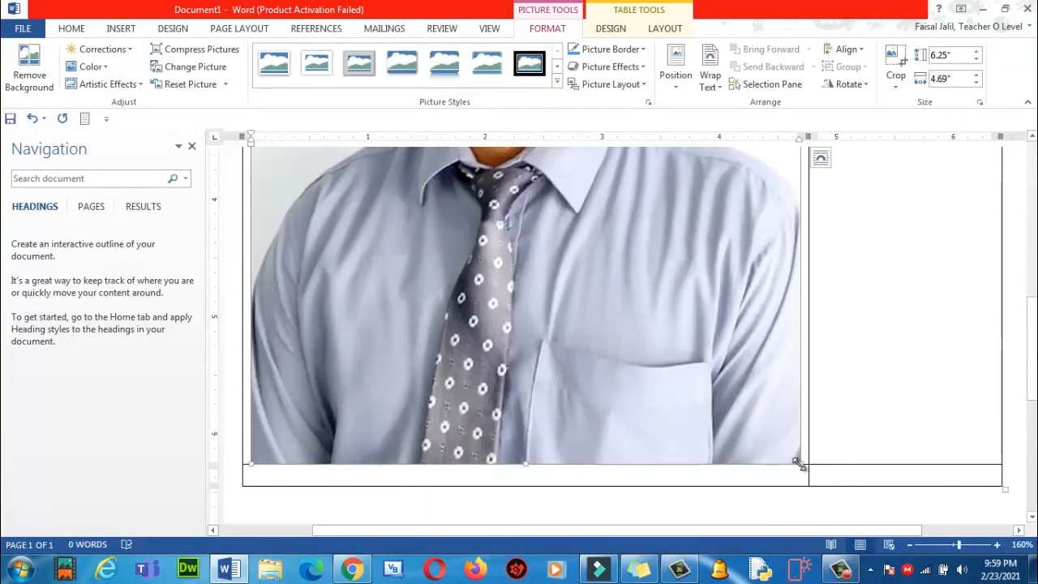
drag(800, 465, 514, 234)
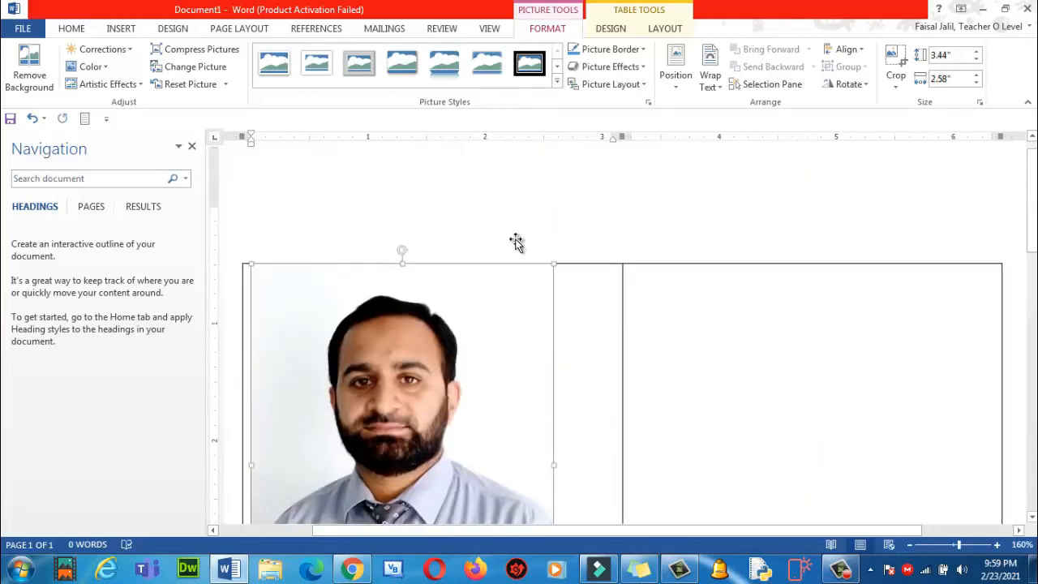
scroll(522, 324, down, 2)
drag(551, 435, 344, 332)
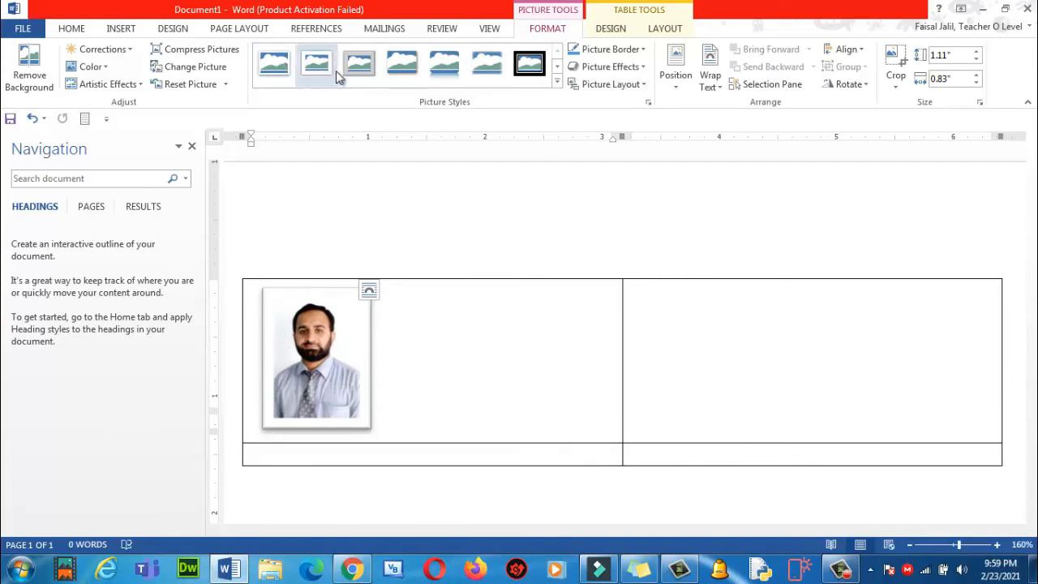
click(557, 82)
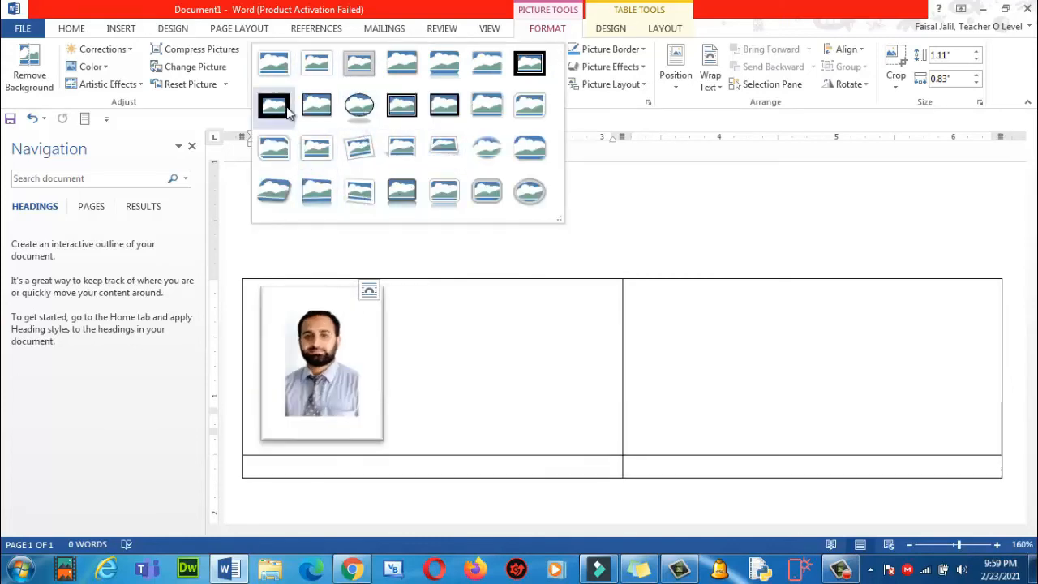
click(443, 73)
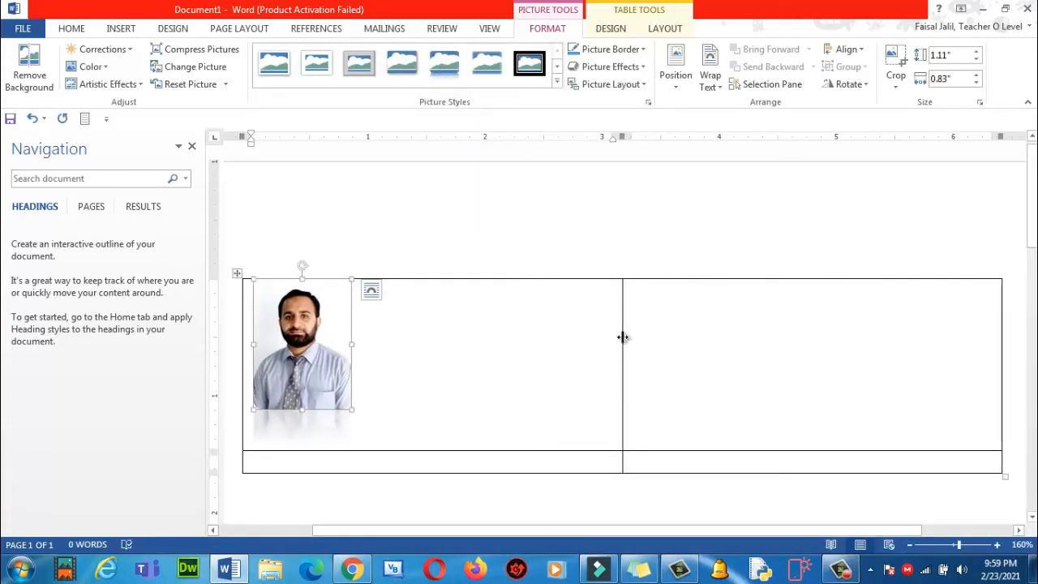
drag(623, 337, 354, 336)
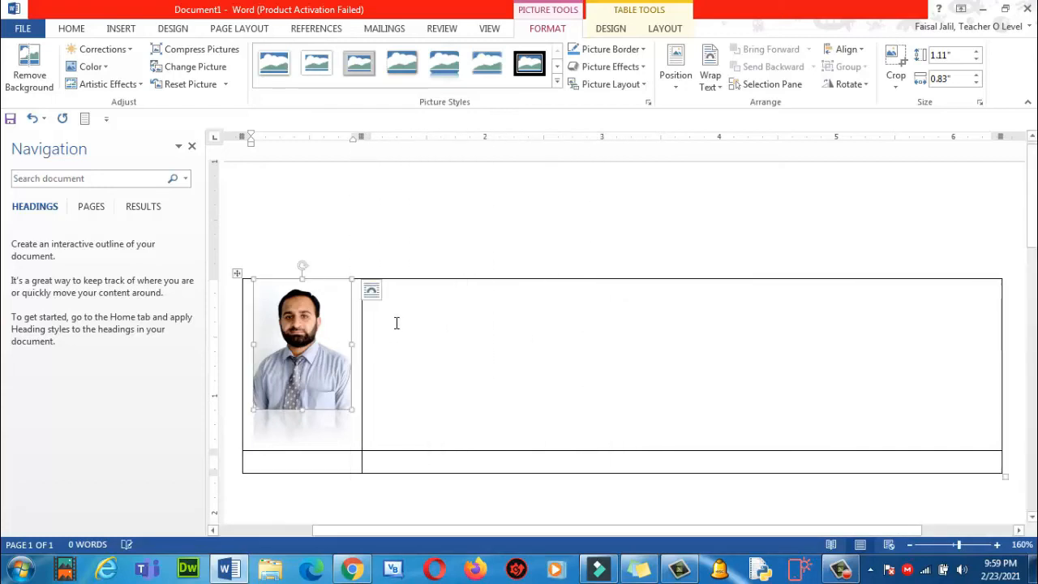
Type the teacher's name, O Level Teacher, email, phone and 'The City School, Chakwal Campus'.
click(396, 323)
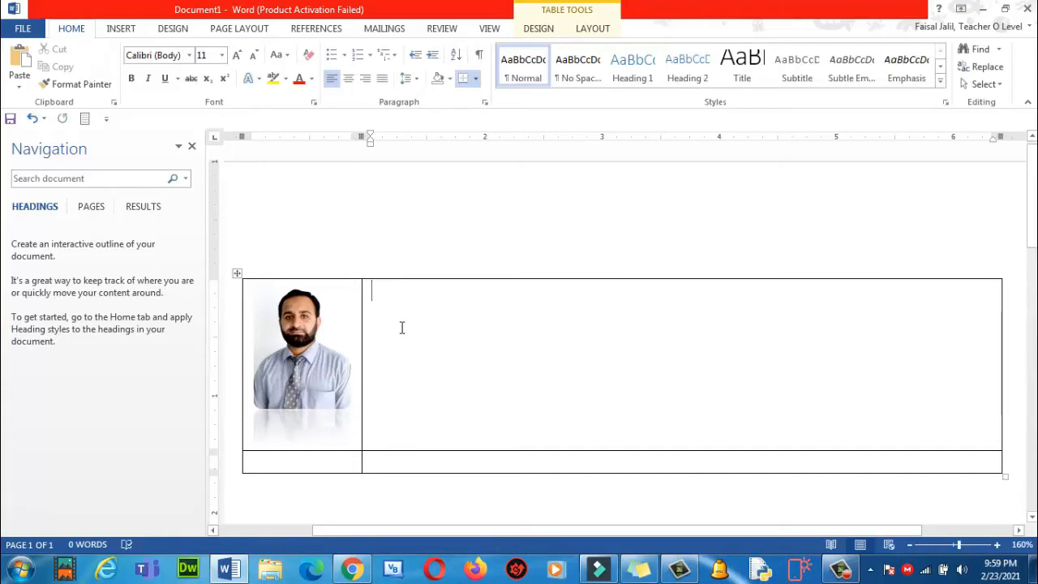
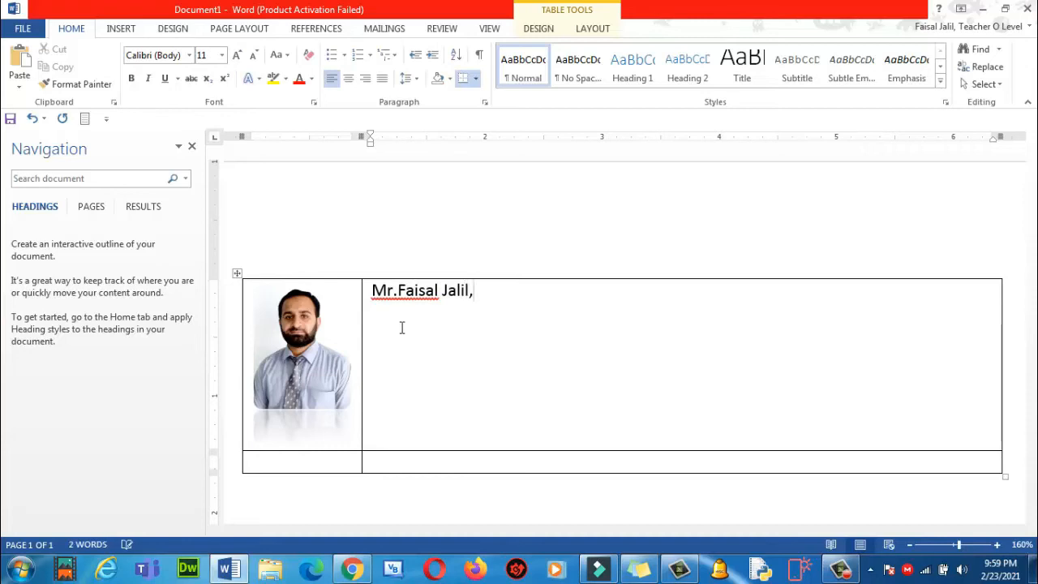
text(O )
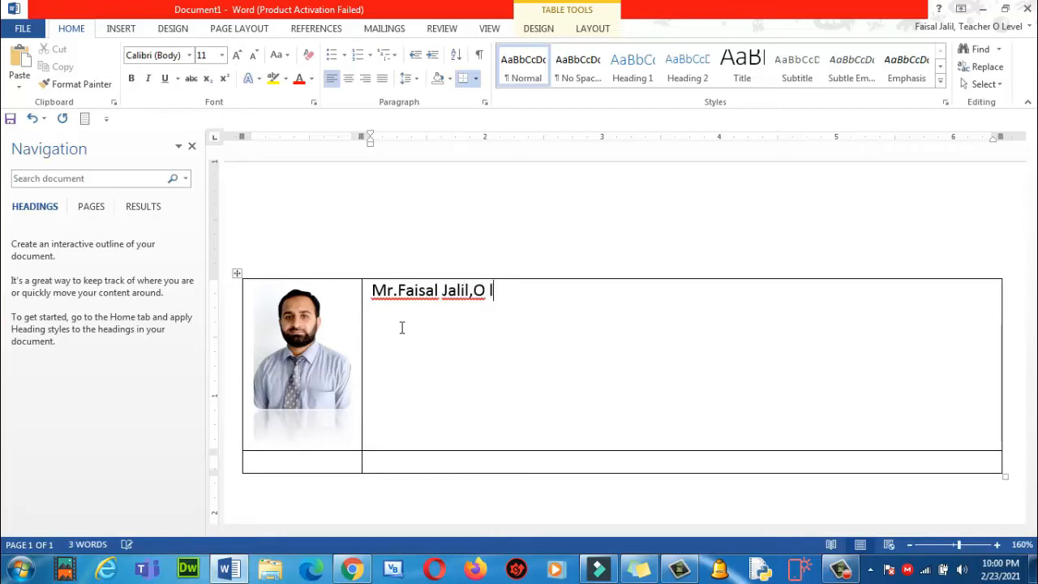
text(Level Teacher)
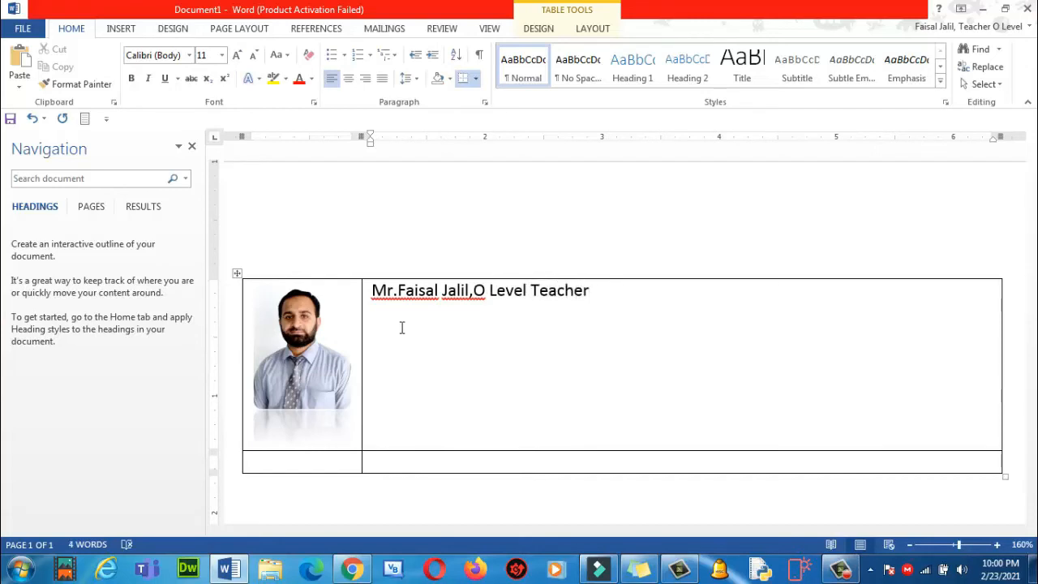
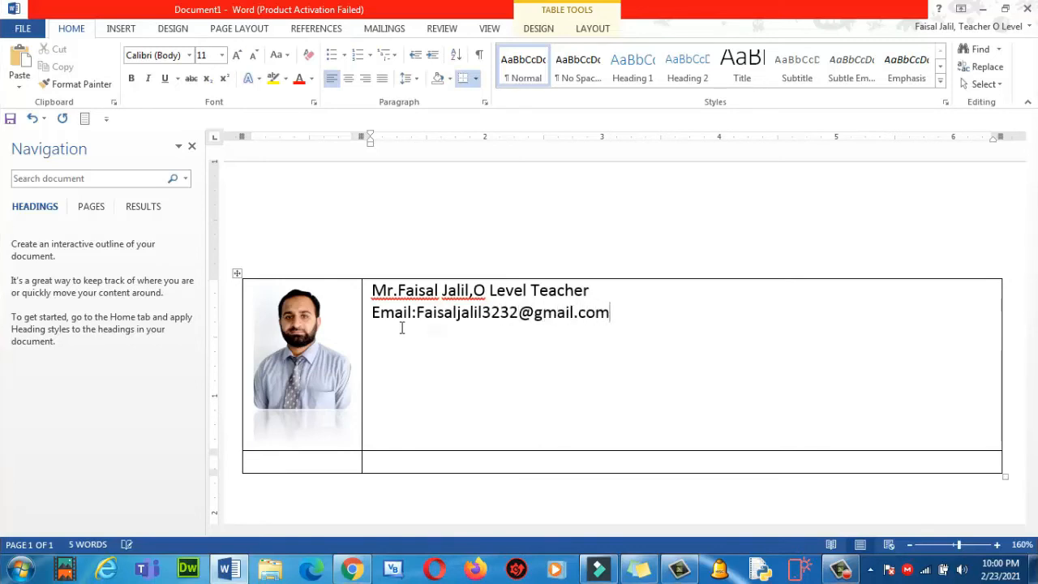
text(Phone #)
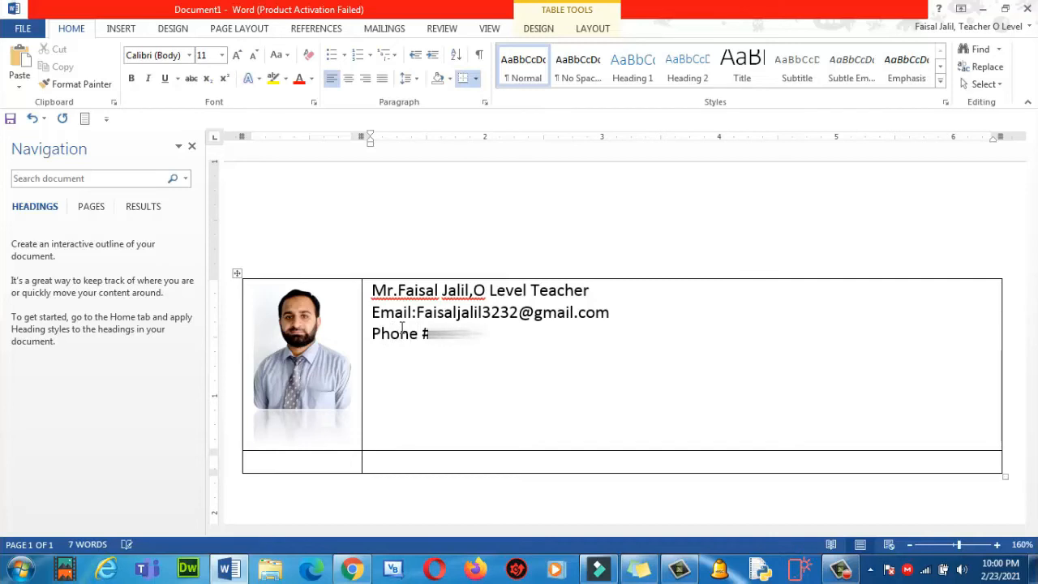
text(00)
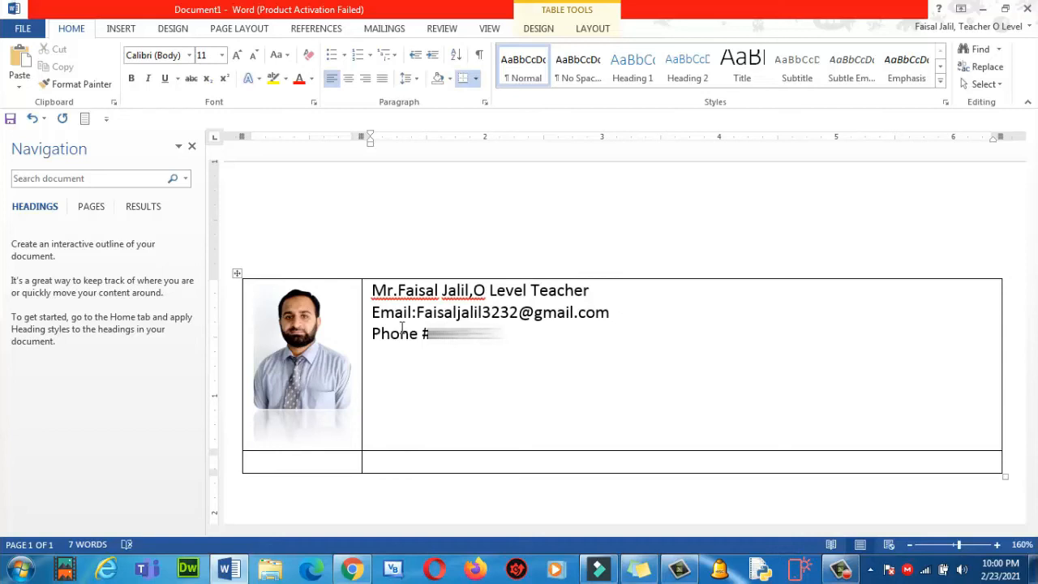
text(000)
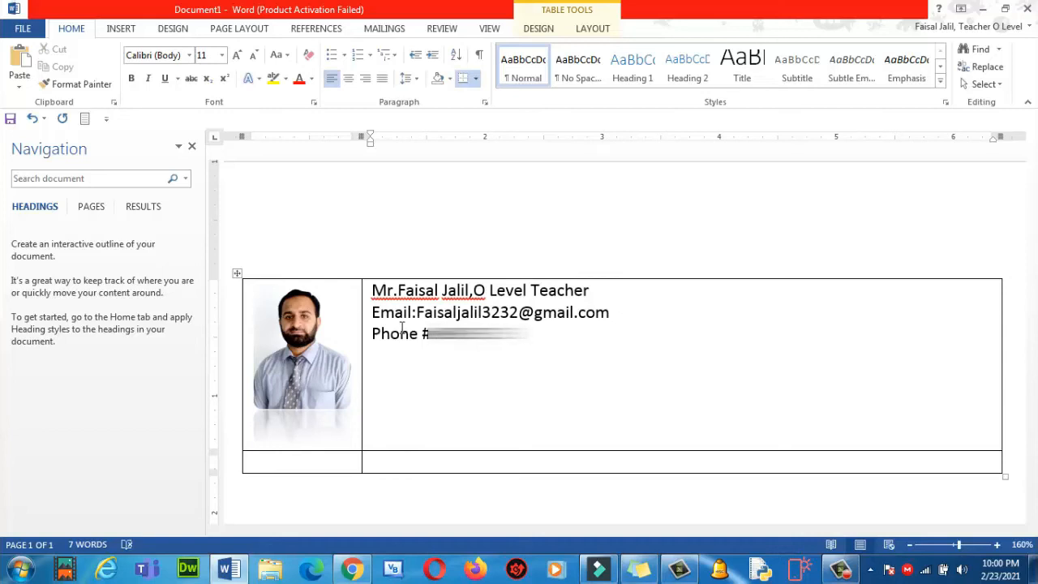
text(000)
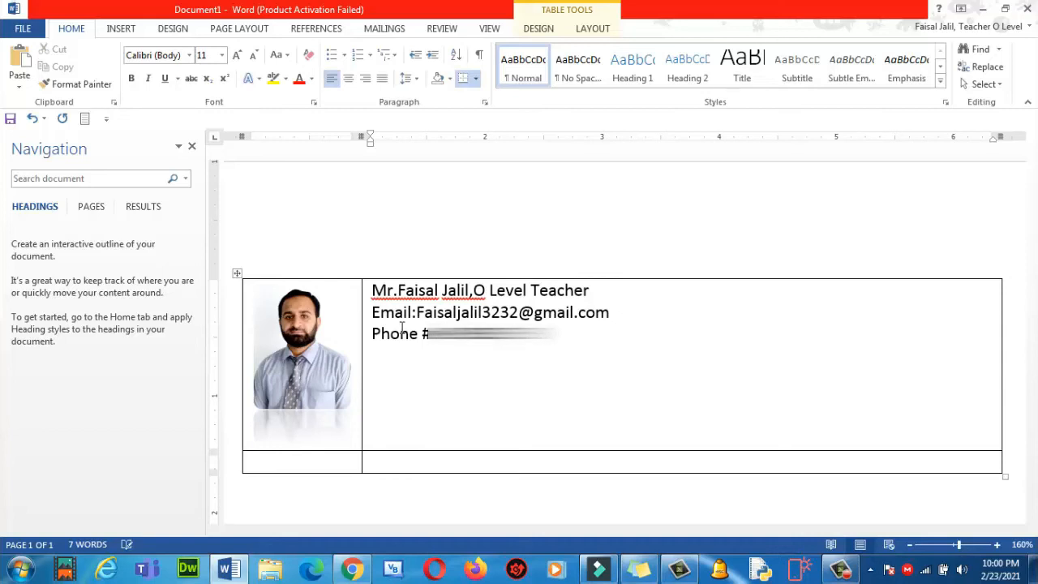
text(00)
key(BackSpace)
key(BackSpace)
text(0000)
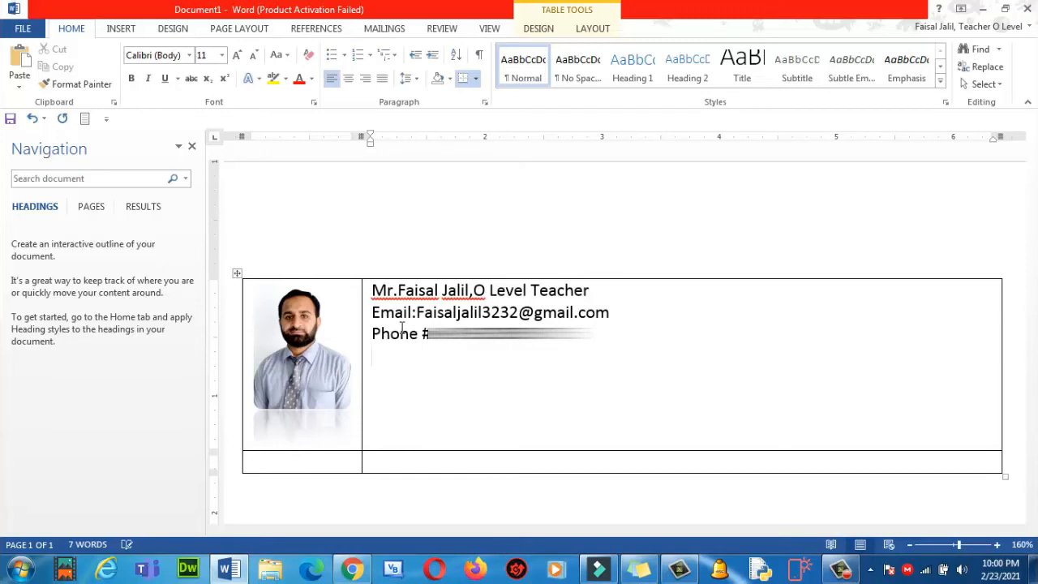
text(he City School)
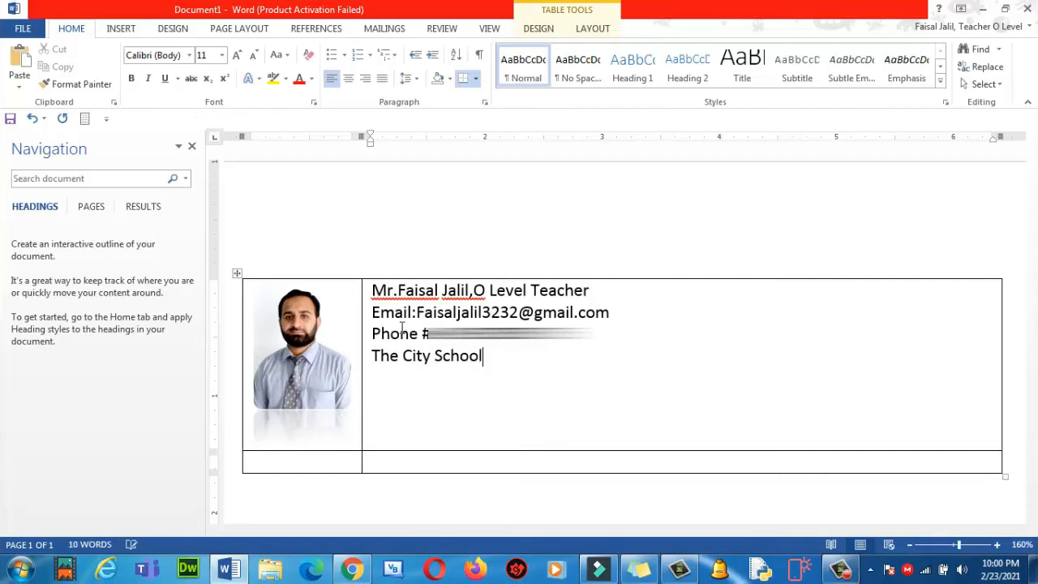
text(,Chakwal C)
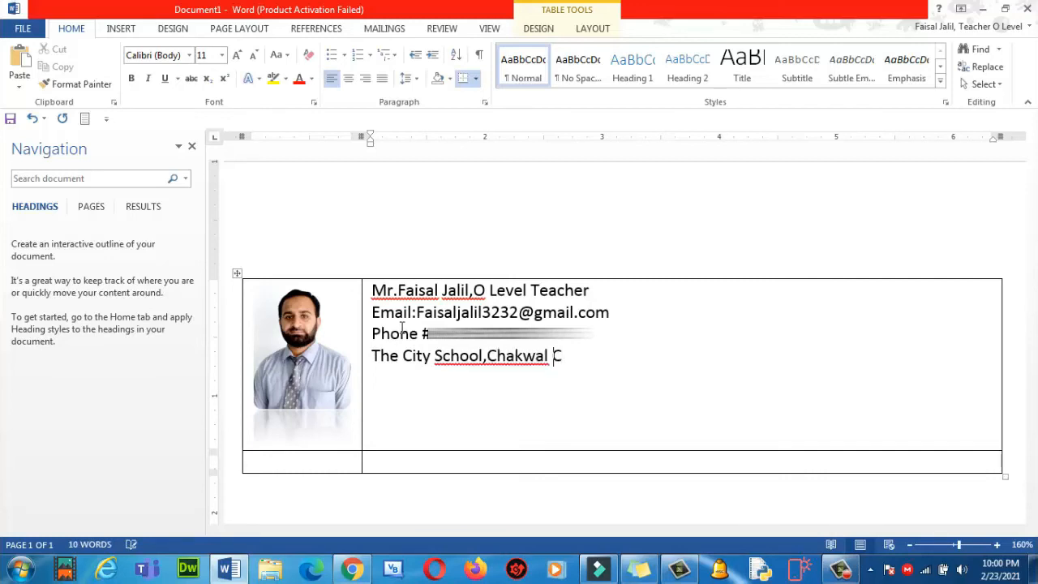
text(map)
key(BackSpace)
key(BackSpace)
text(amp)
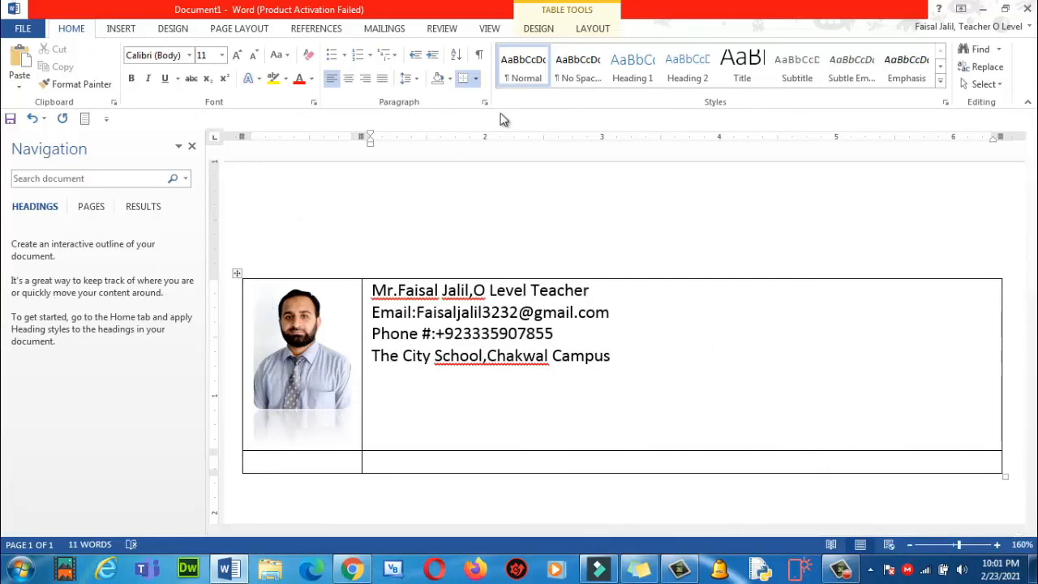
Apply No Border to the whole signature table, then copy the table.
click(476, 80)
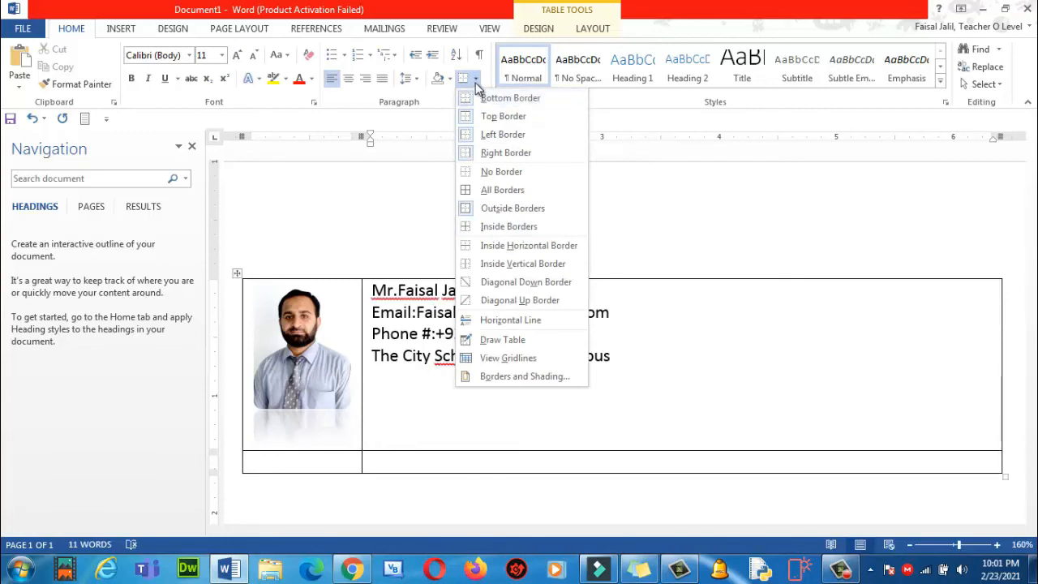
click(500, 172)
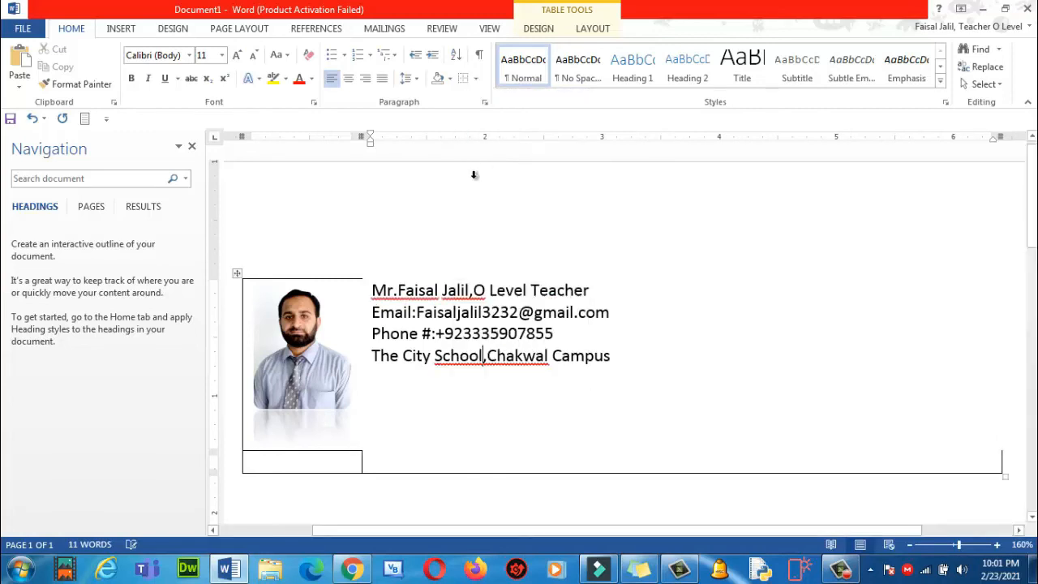
click(237, 272)
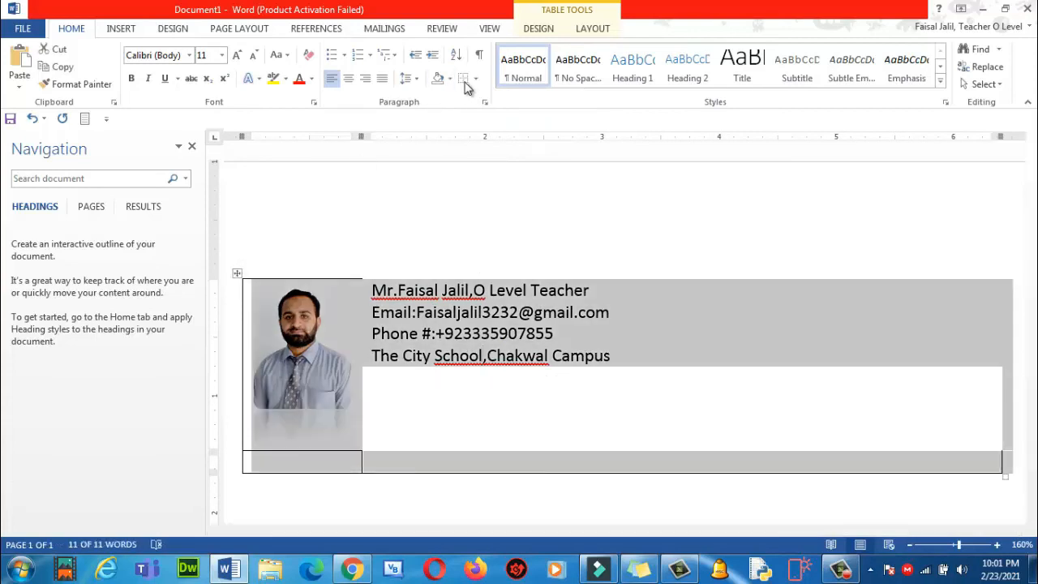
click(475, 78)
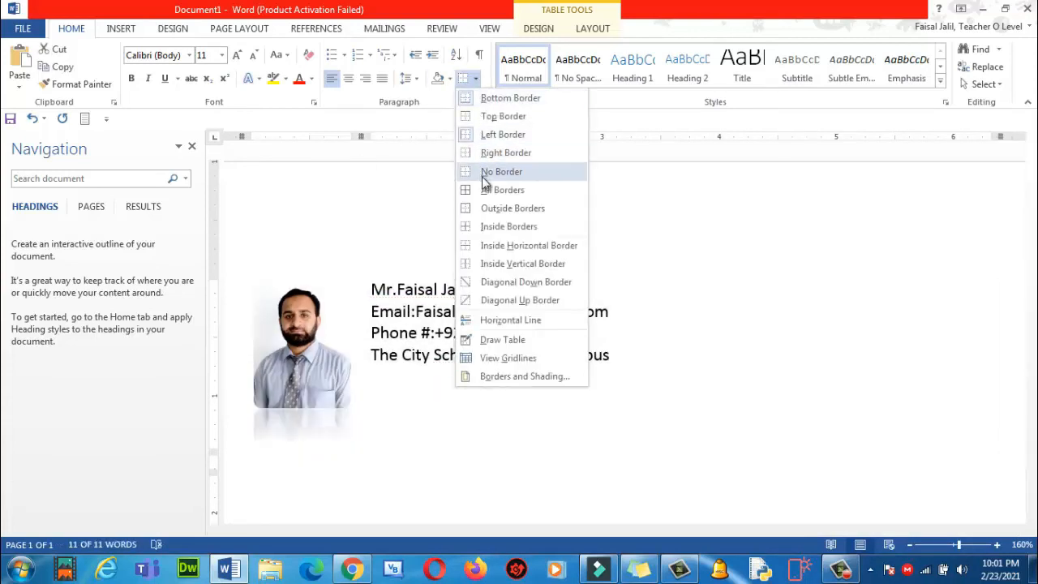
click(484, 173)
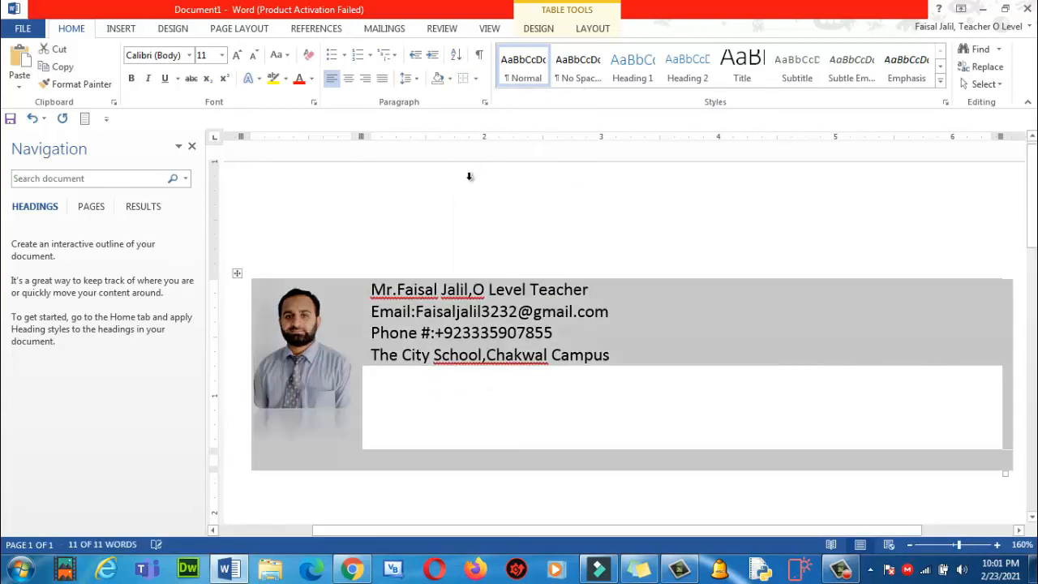
right_click(237, 274)
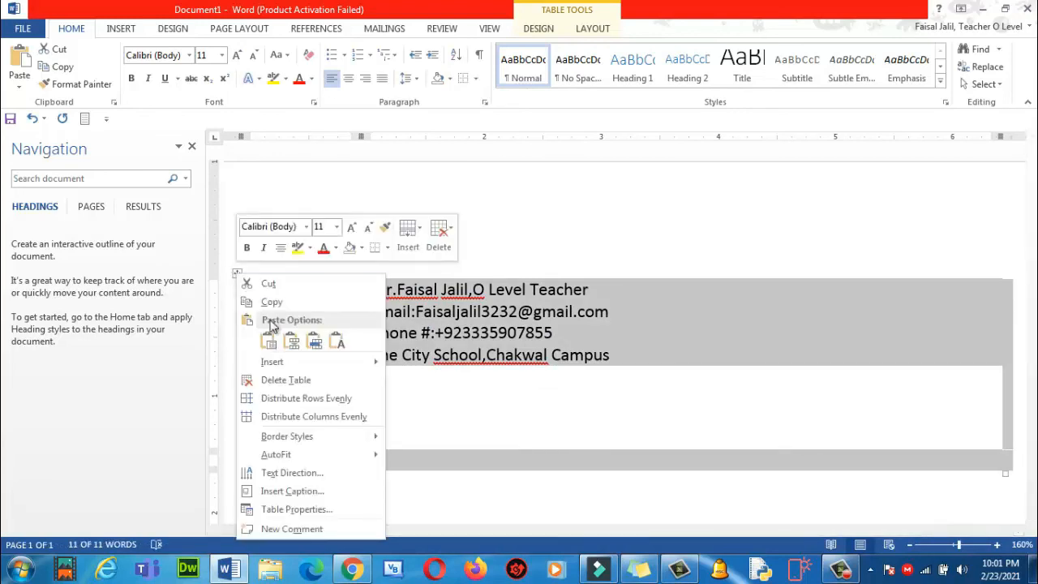
click(272, 304)
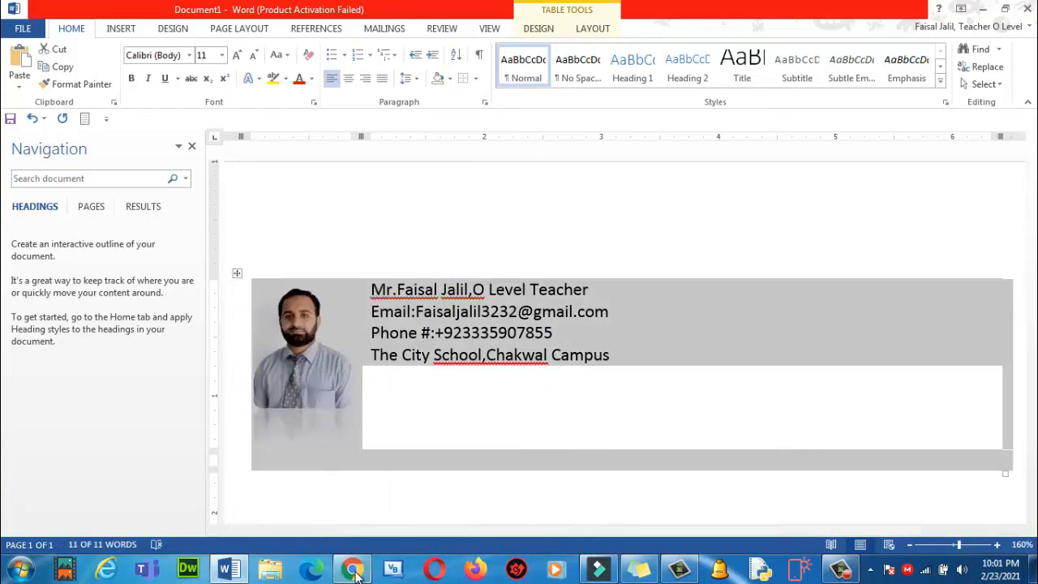
In Gmail, reach Manage signatures from a new message's signature menu and close the draft.
click(360, 569)
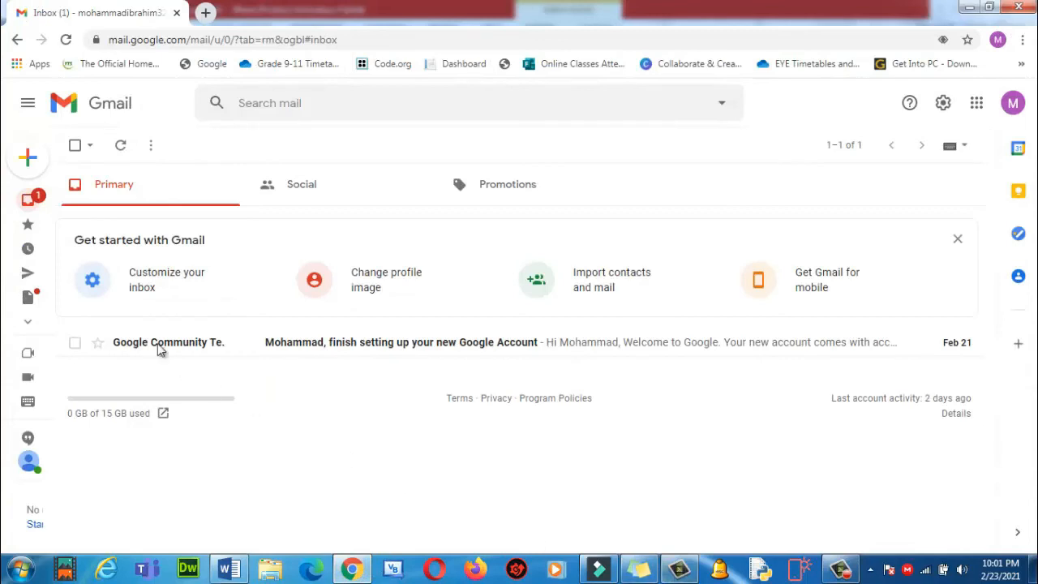
click(50, 166)
click(54, 170)
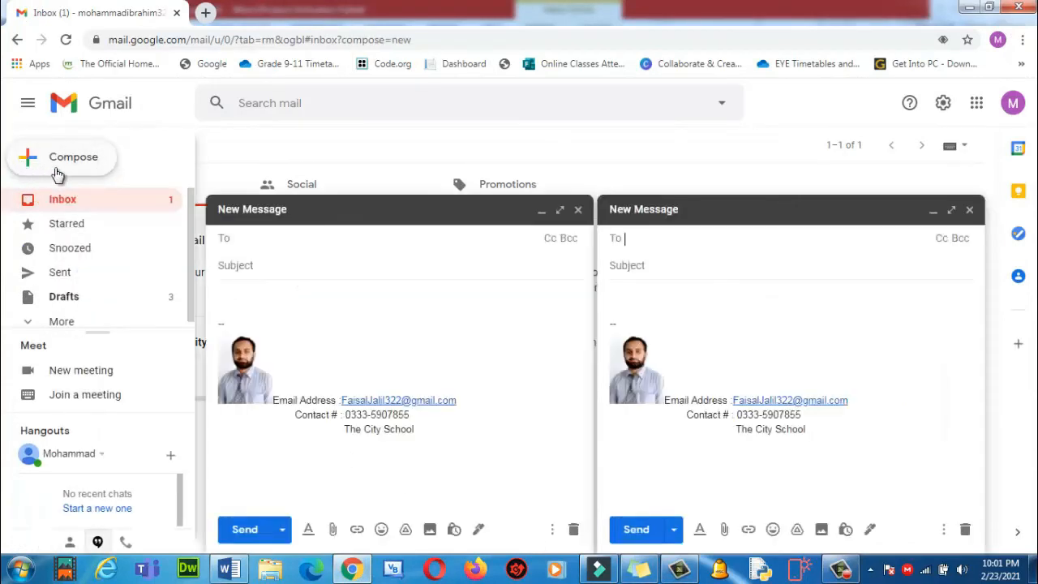
click(869, 528)
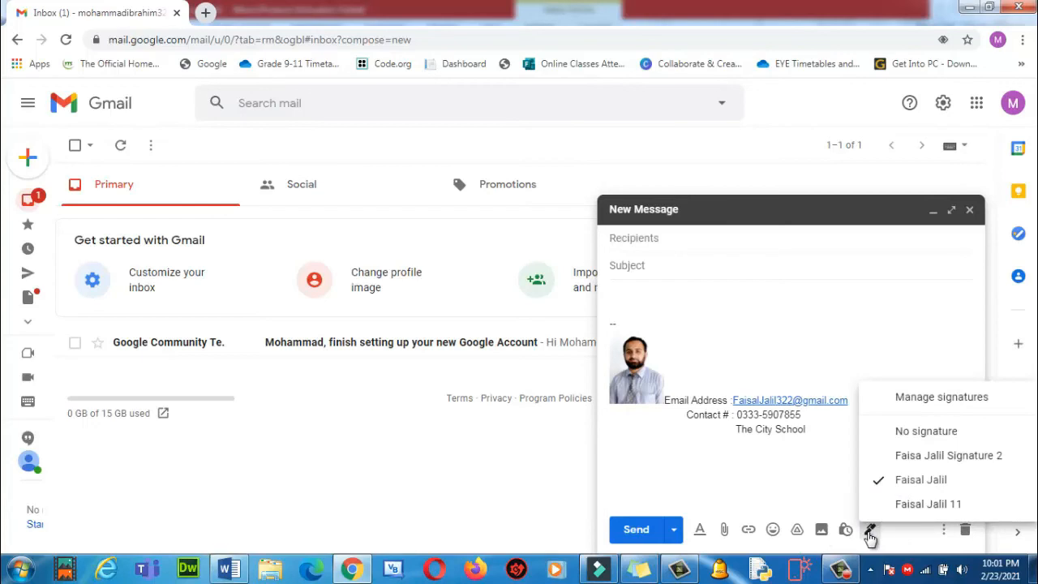
click(915, 398)
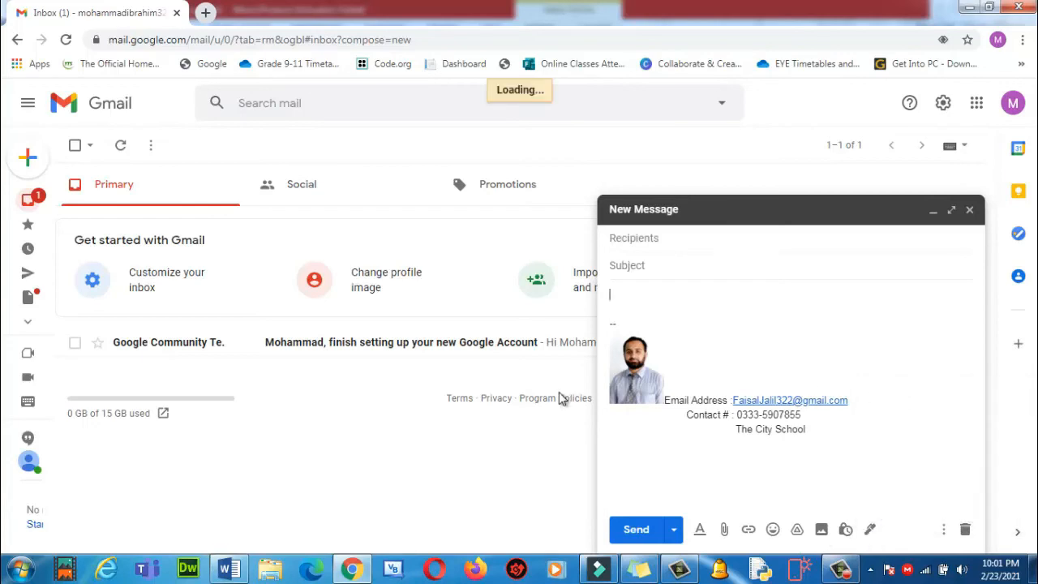
click(968, 209)
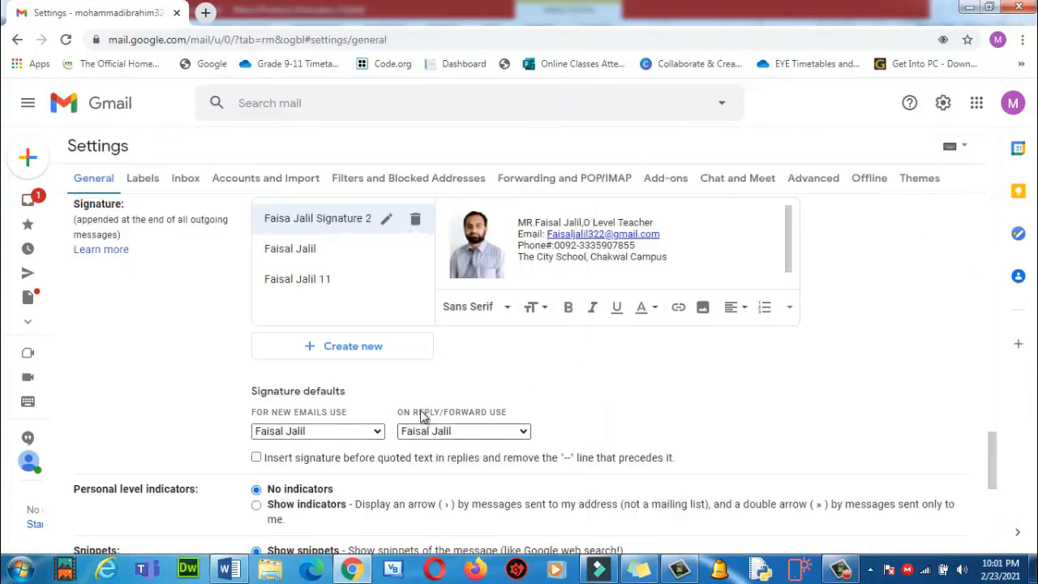
Create a signature named 'my new signature' and paste the Word table into it.
click(336, 350)
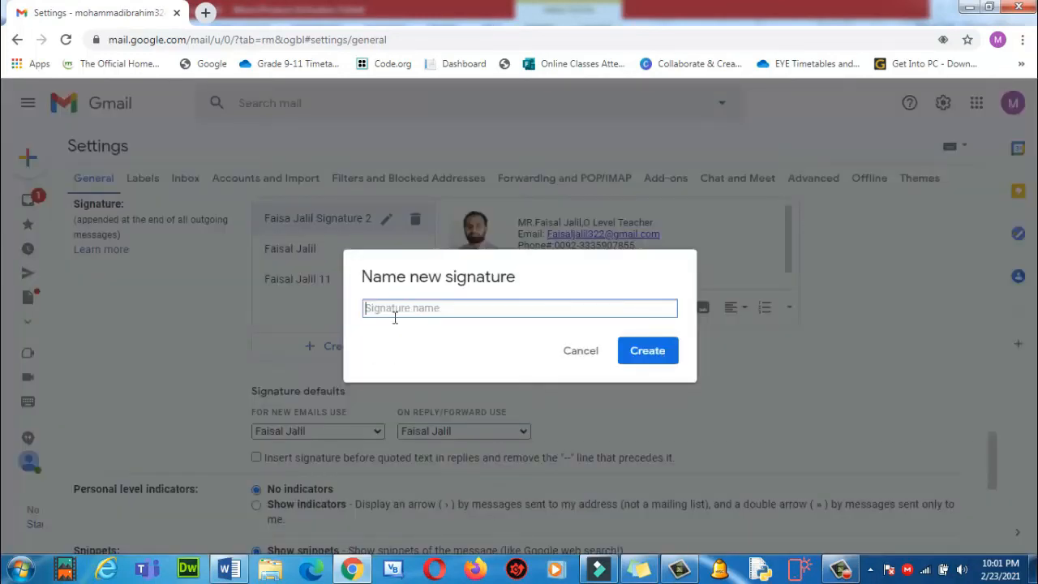
text(my new signature)
click(651, 350)
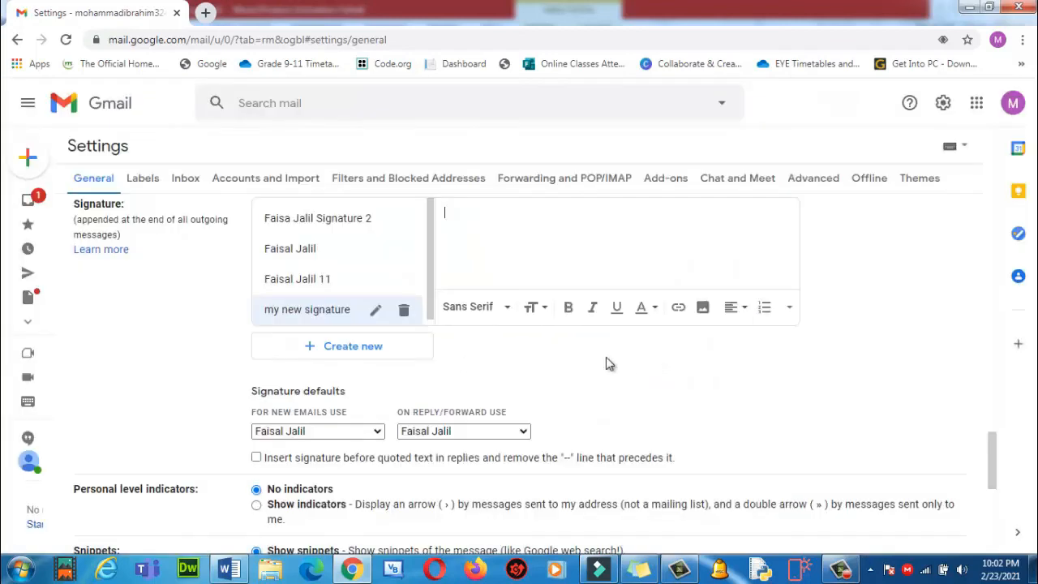
right_click(505, 231)
click(544, 324)
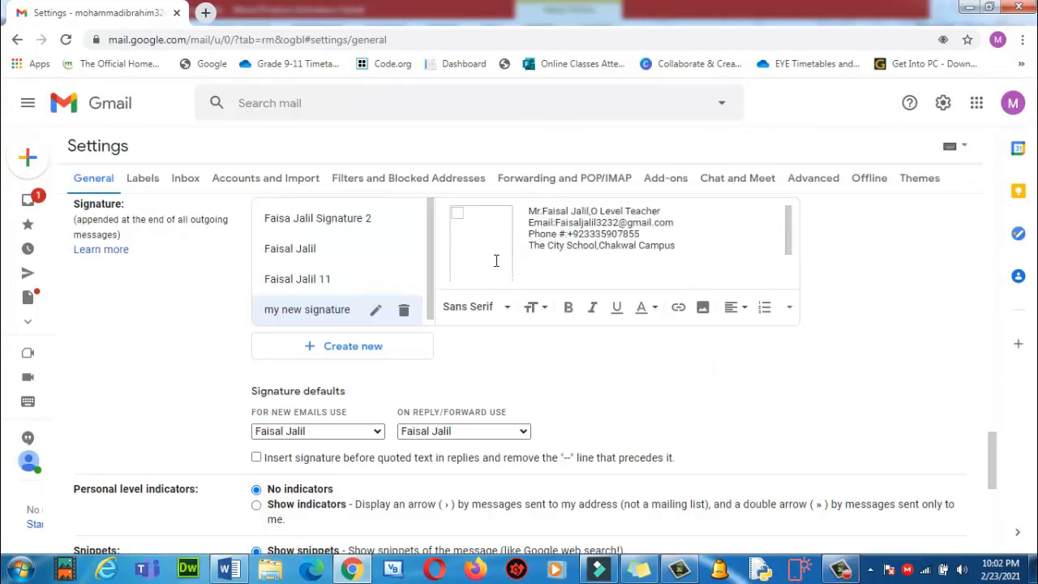
Delete the broken empty image box from the pasted signature.
click(485, 246)
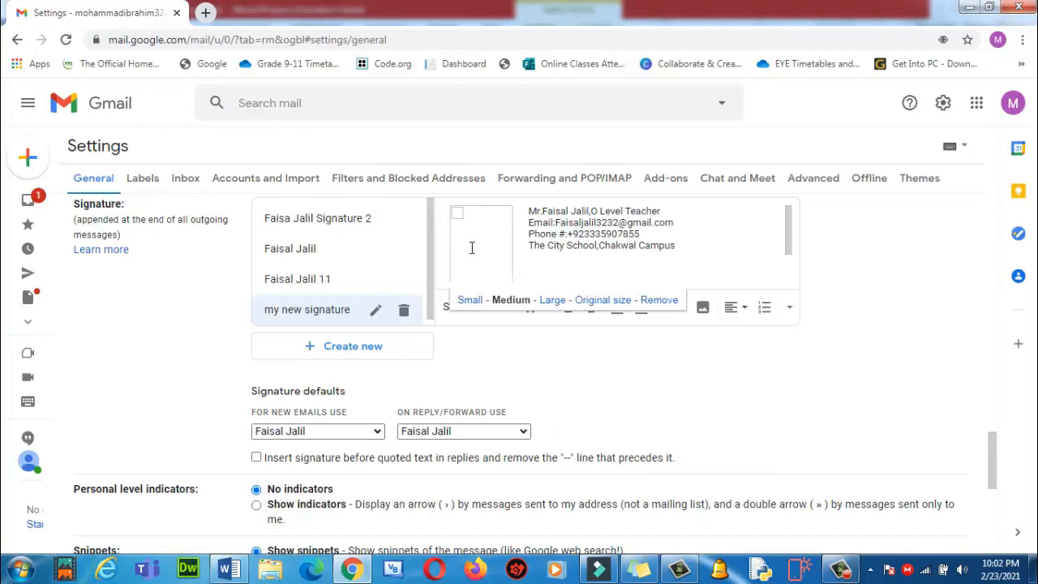
click(470, 241)
click(480, 241)
click(512, 243)
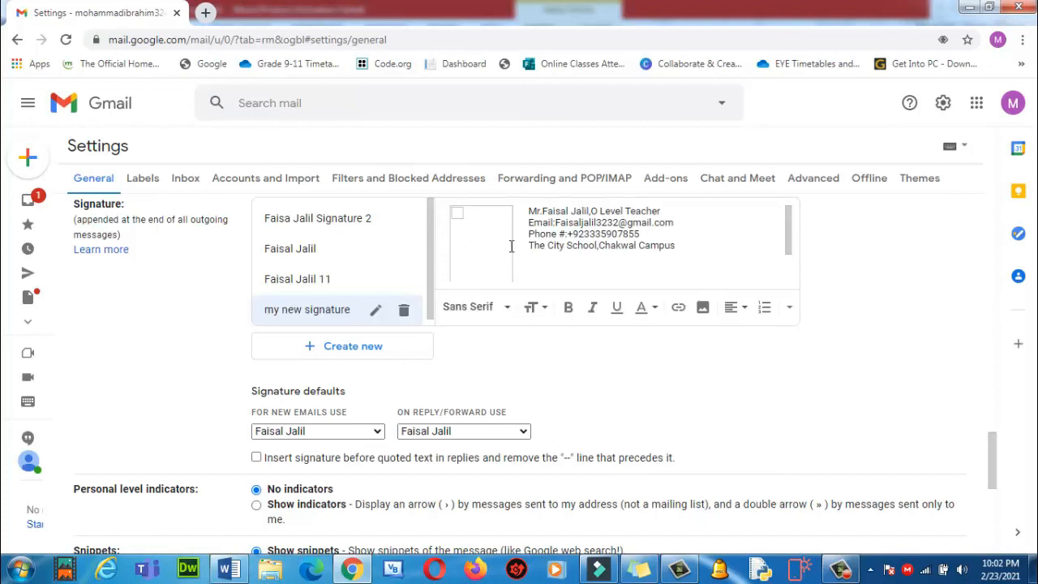
key(BackSpace)
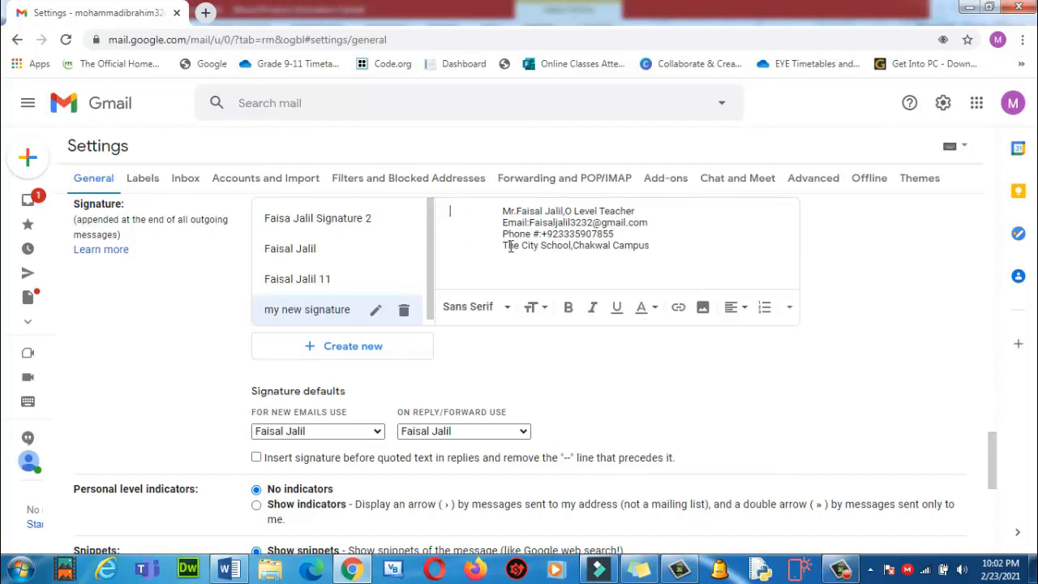
Insert the first My Drive photo into the signature and set it to Small.
click(702, 309)
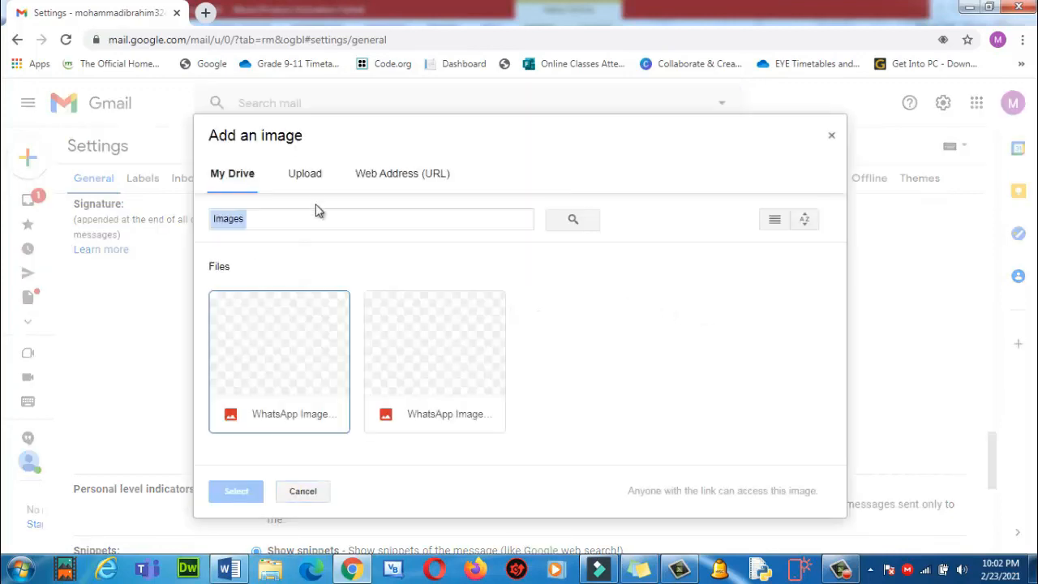
click(282, 349)
click(227, 496)
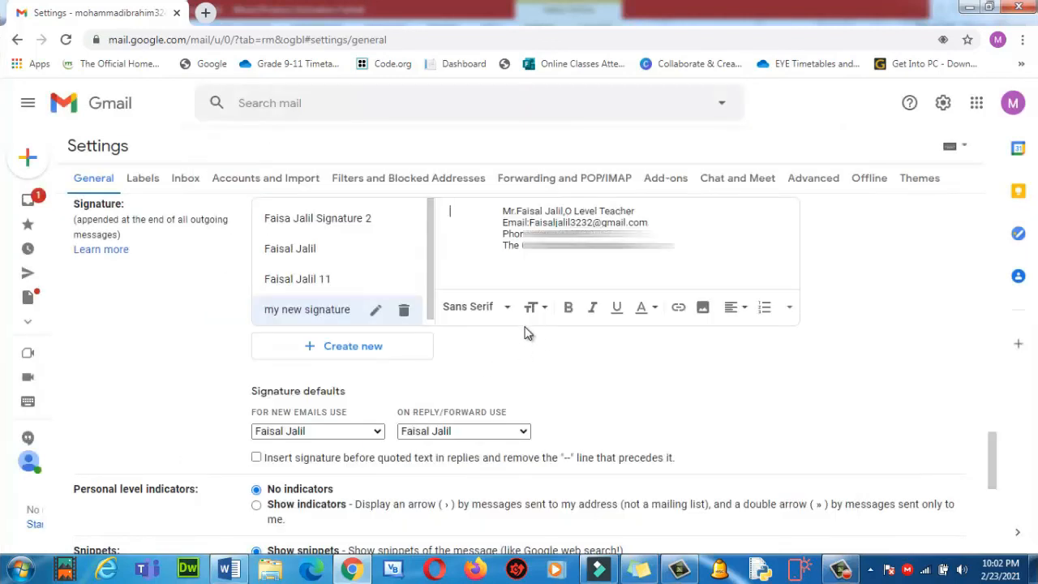
click(517, 231)
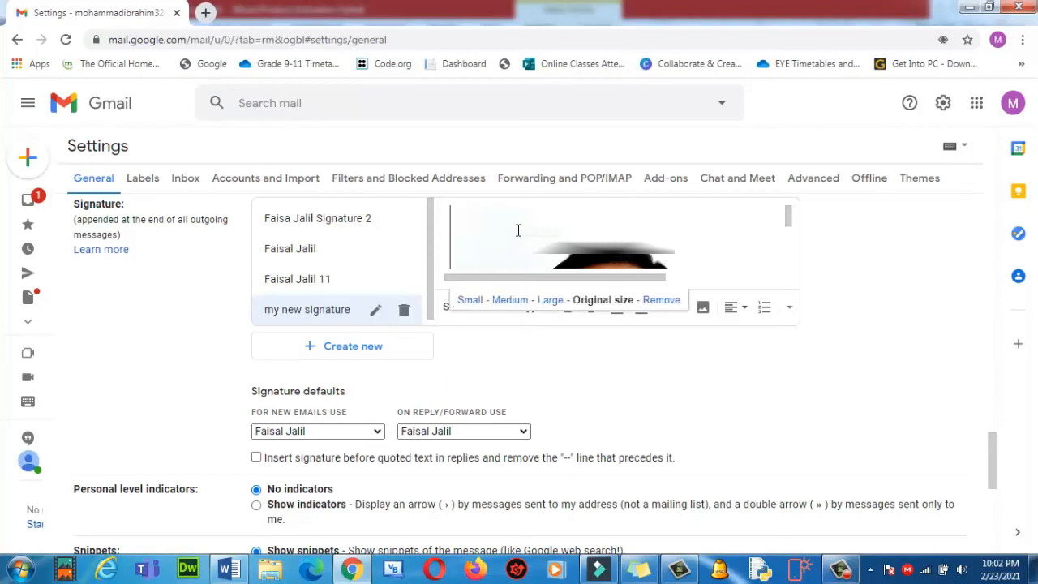
click(470, 300)
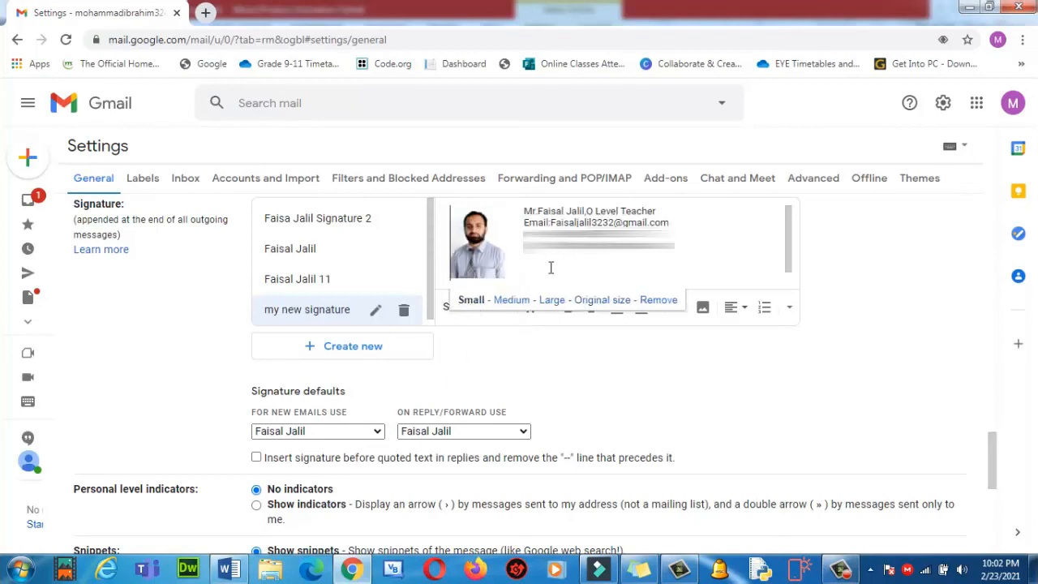
mouse_move(523, 209)
mouse_down()
mouse_move(661, 227)
mouse_move(666, 248)
mouse_move(678, 246)
mouse_up()
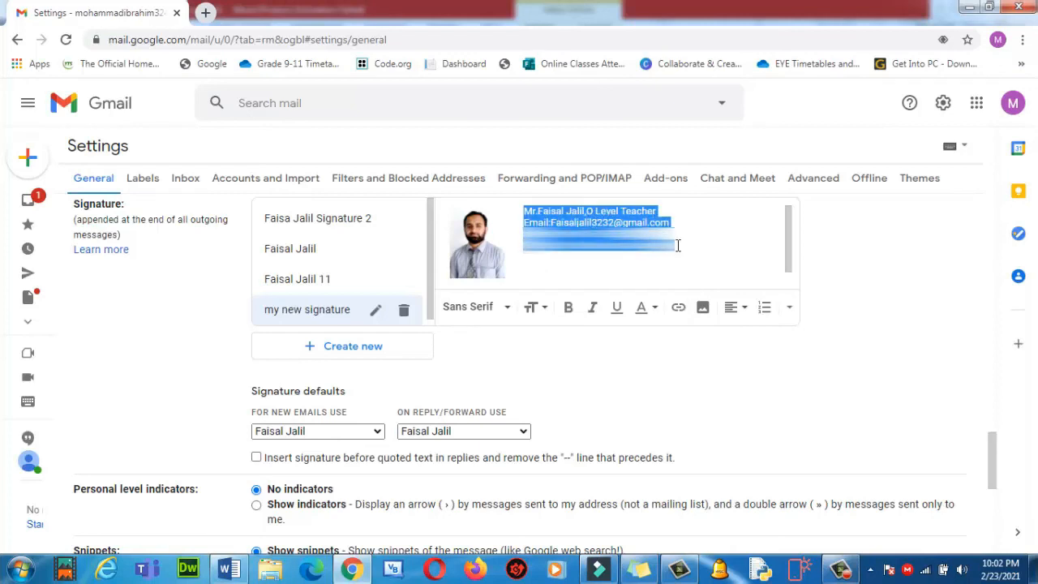
Make the signature text bold, Normal size, in the Serif font.
click(569, 313)
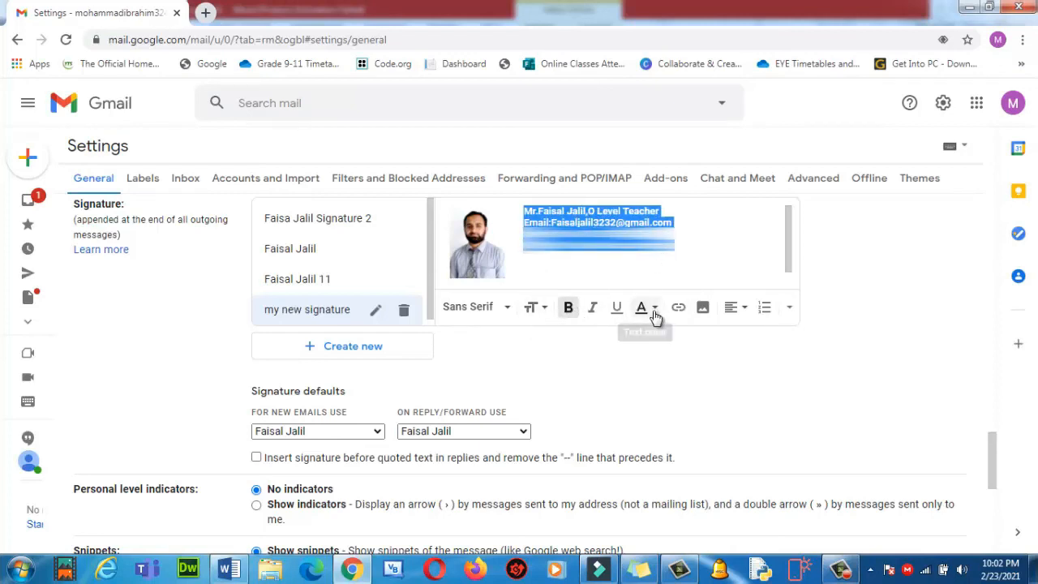
click(543, 314)
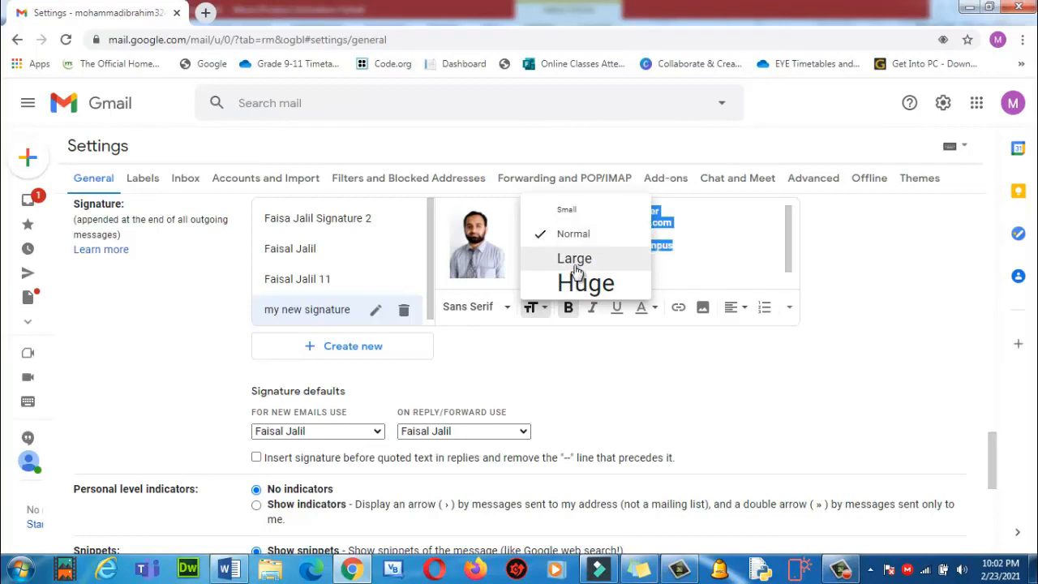
click(575, 261)
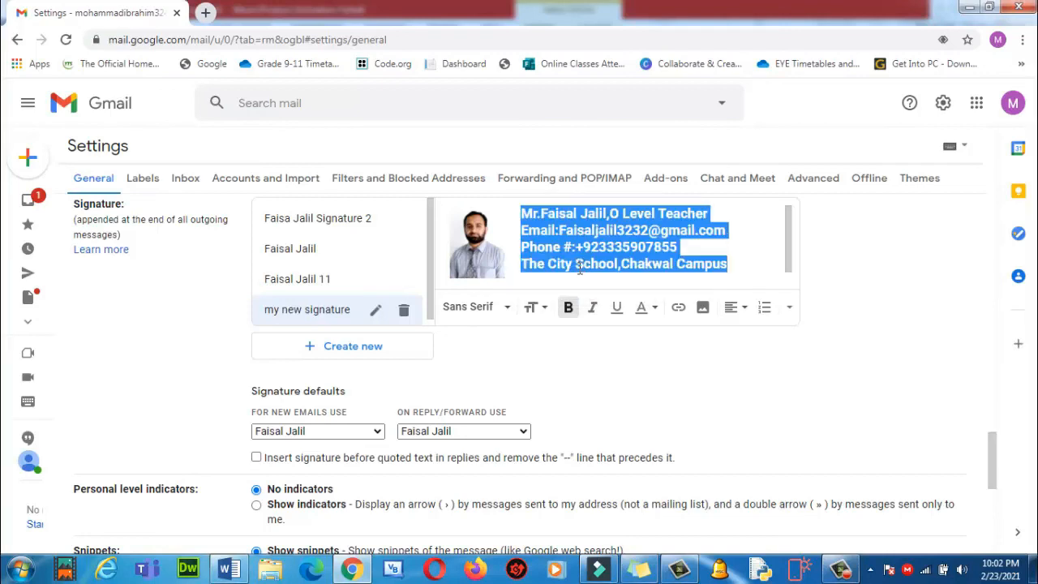
click(534, 305)
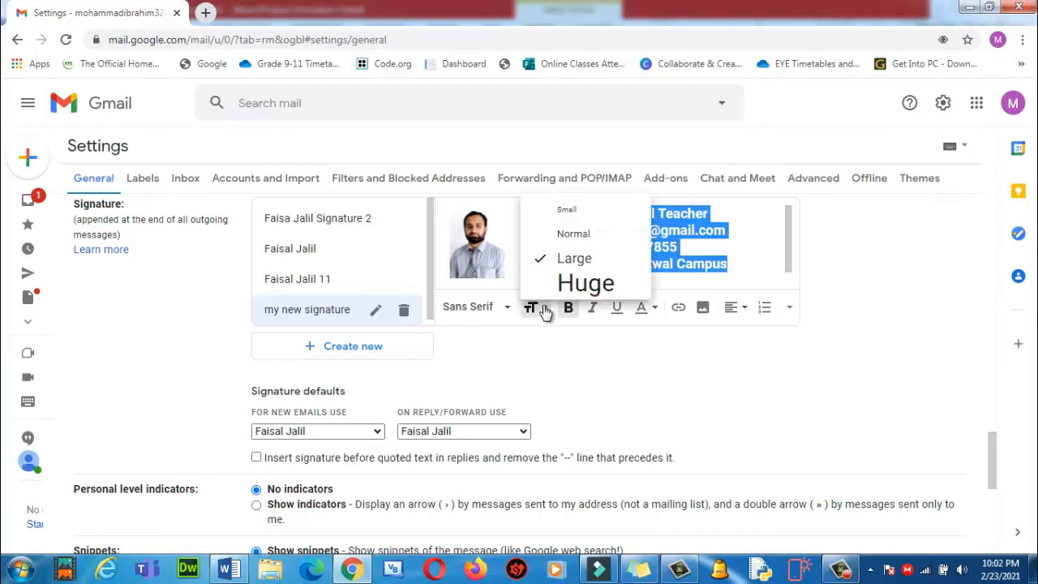
click(573, 235)
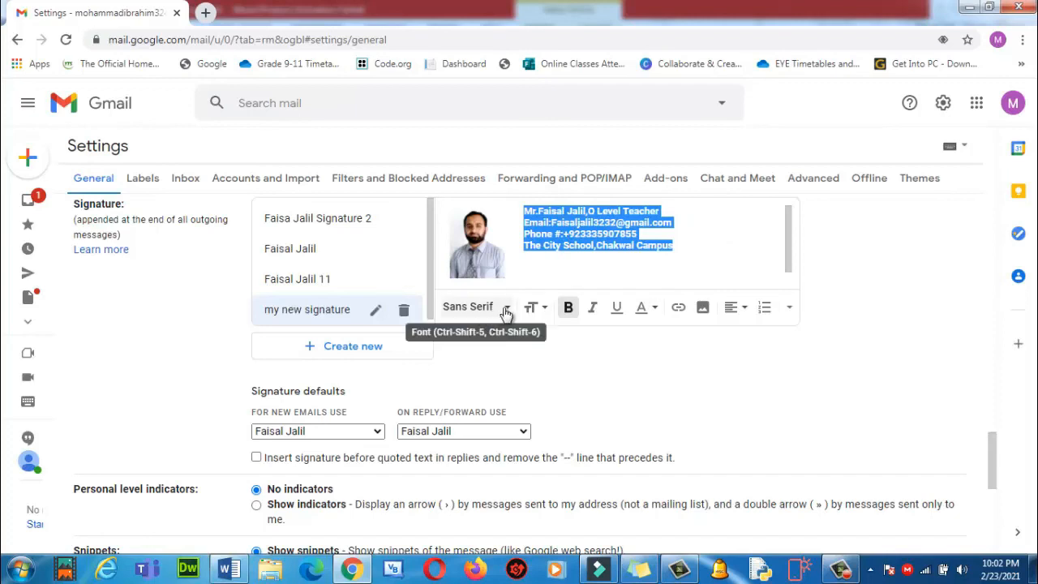
click(496, 313)
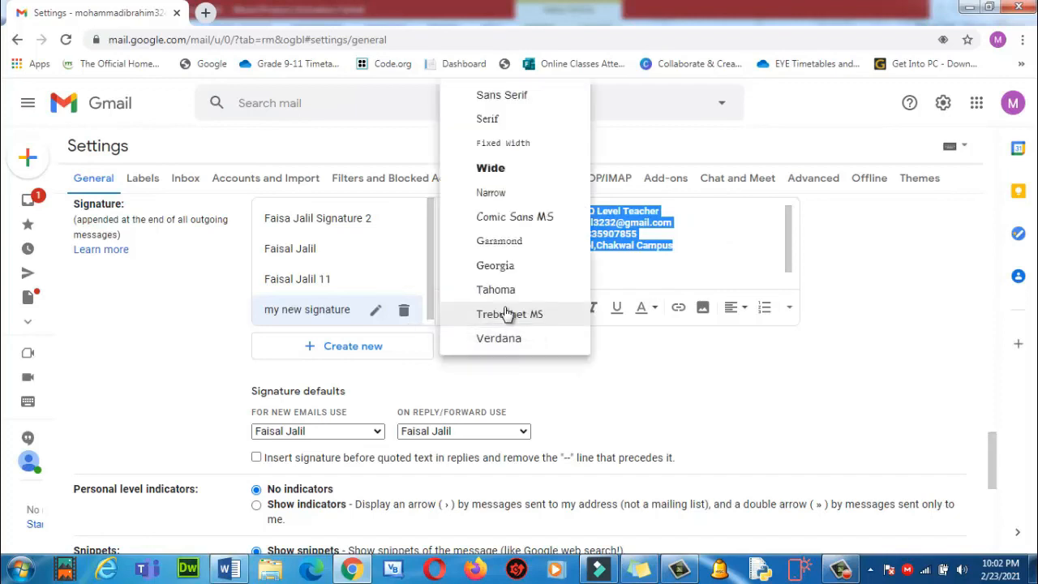
click(496, 121)
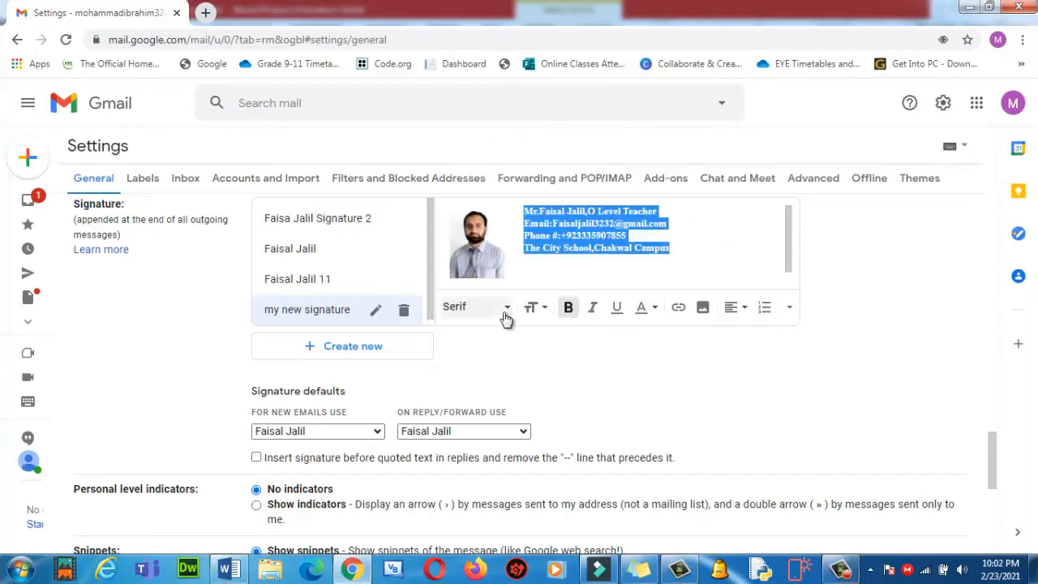
click(628, 277)
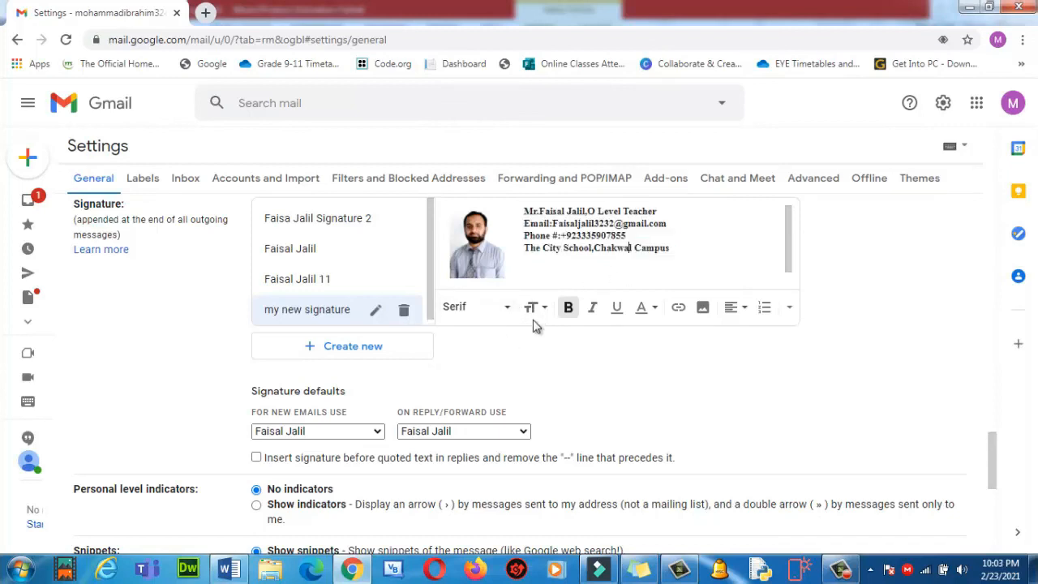
scroll(486, 373, down, 5)
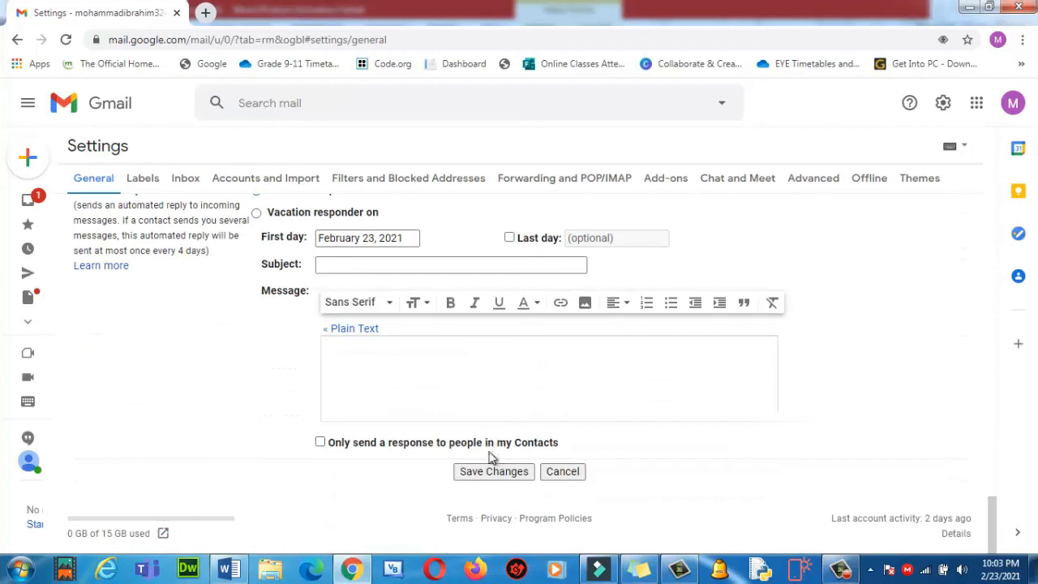
Save the signature settings and open a single new test message.
click(491, 474)
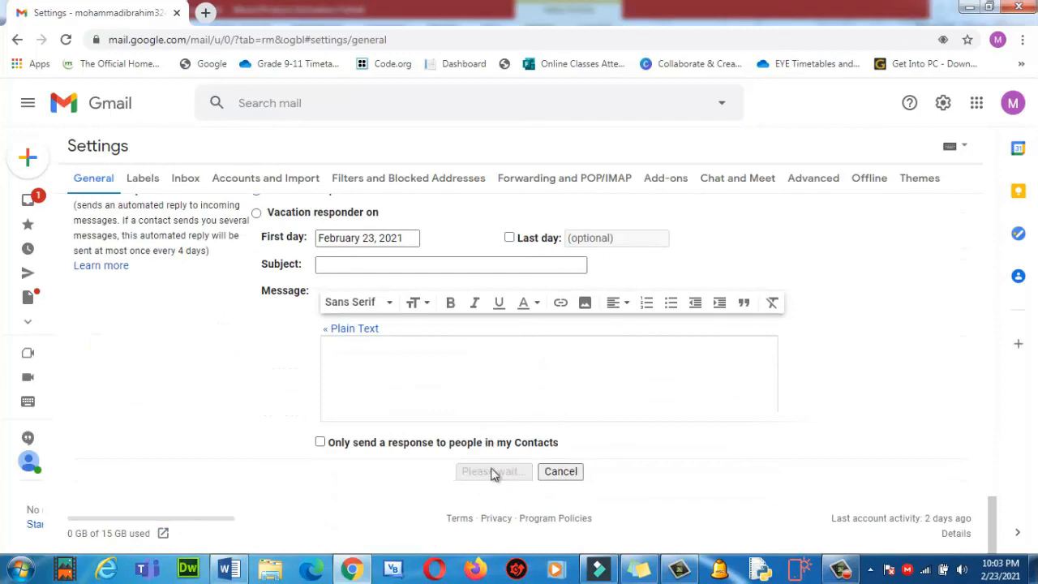
click(29, 166)
click(69, 162)
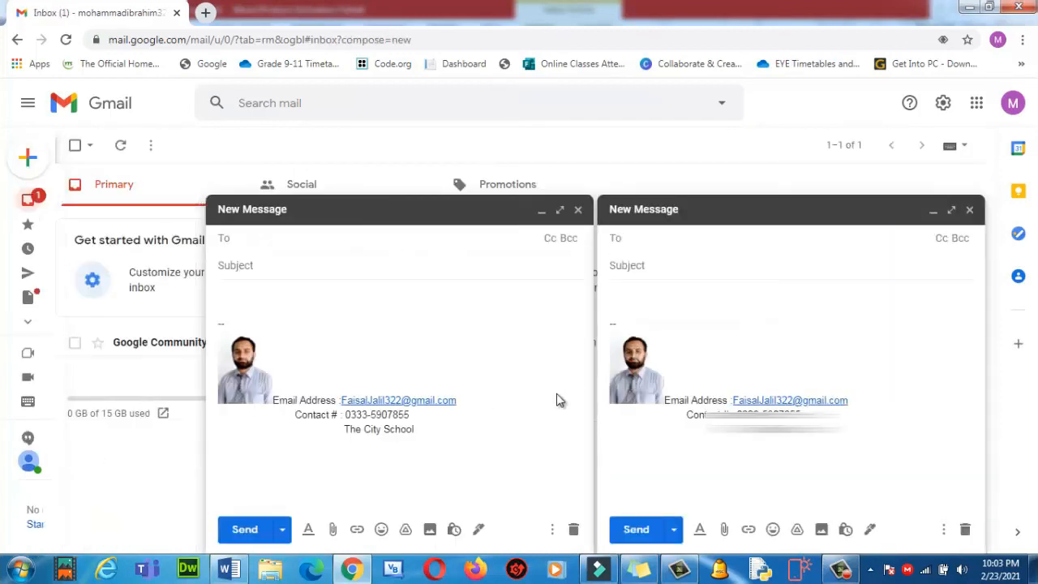
click(577, 209)
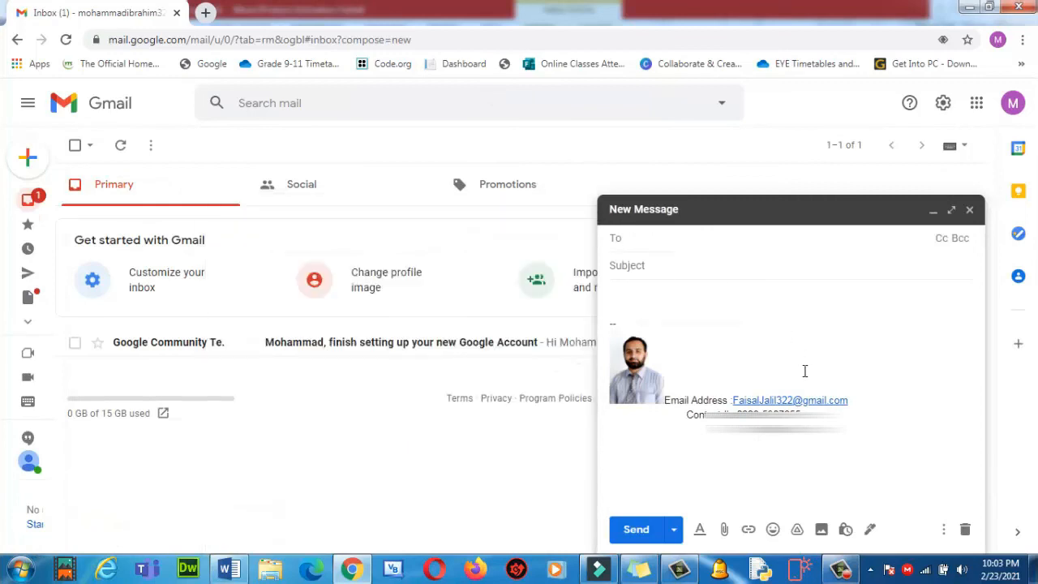
Apply 'my new signature' to the test message, then discard it.
click(869, 530)
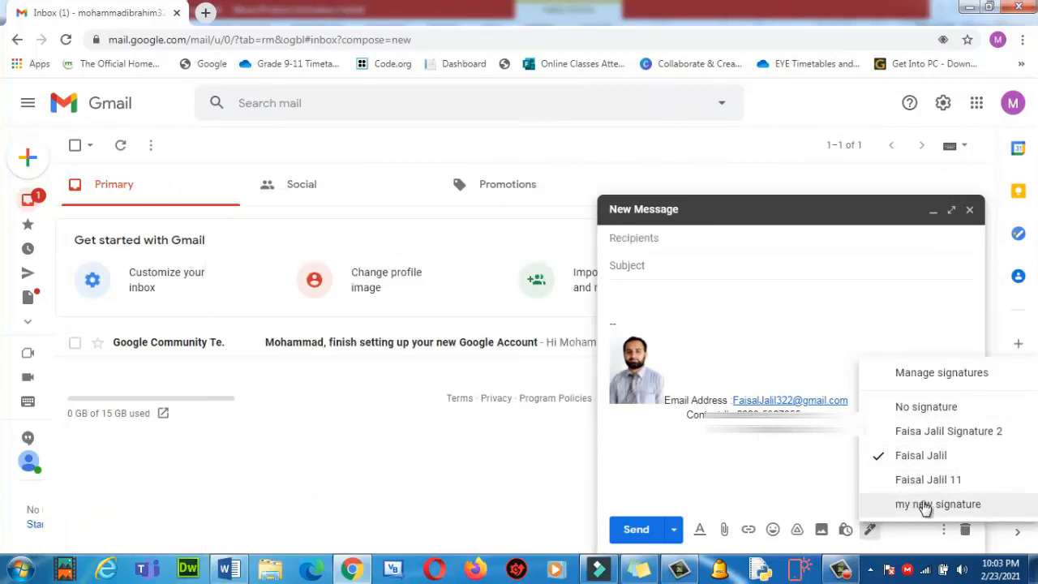
click(869, 530)
click(869, 529)
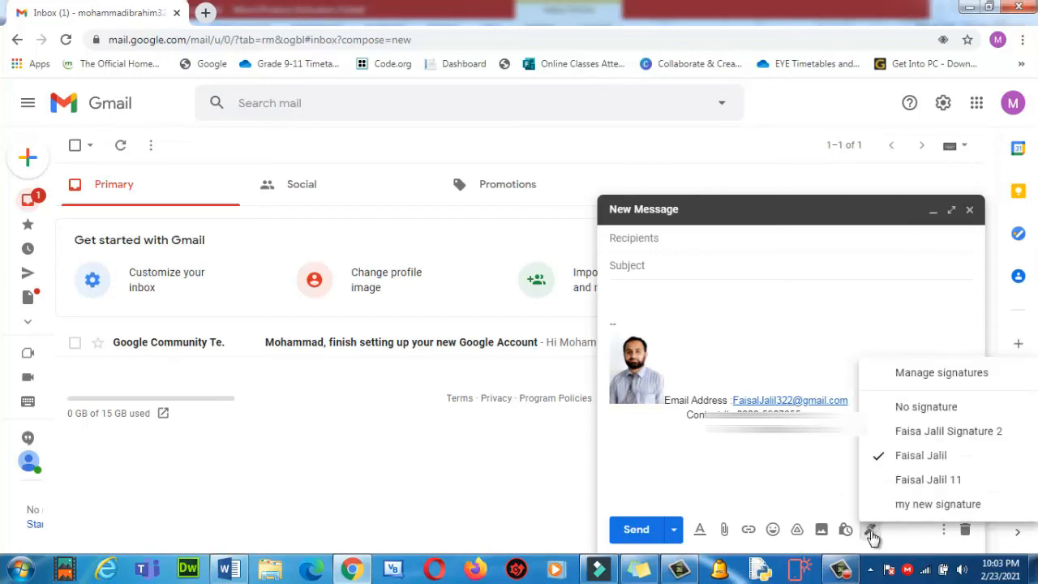
click(922, 504)
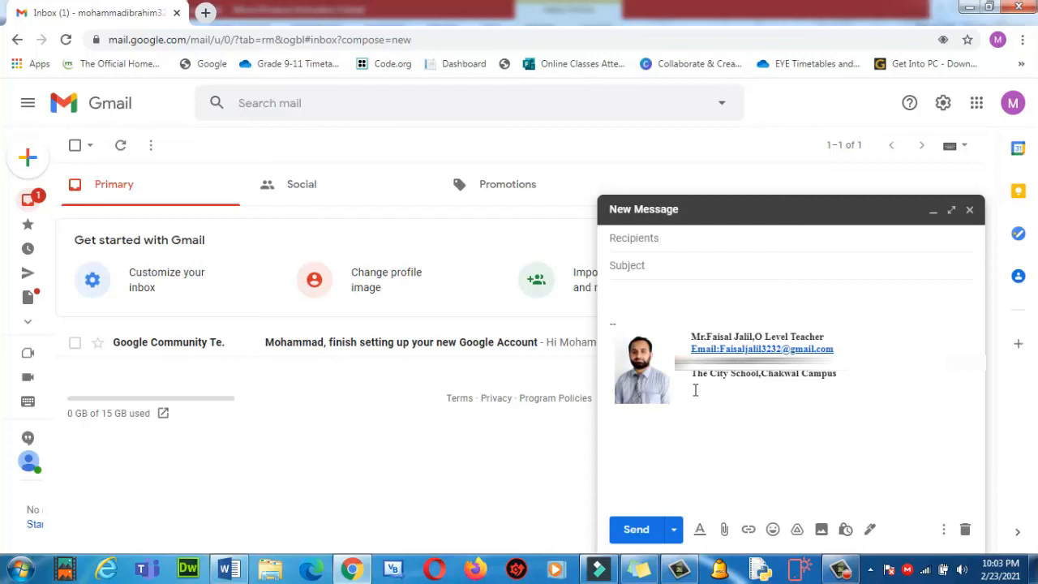
click(969, 209)
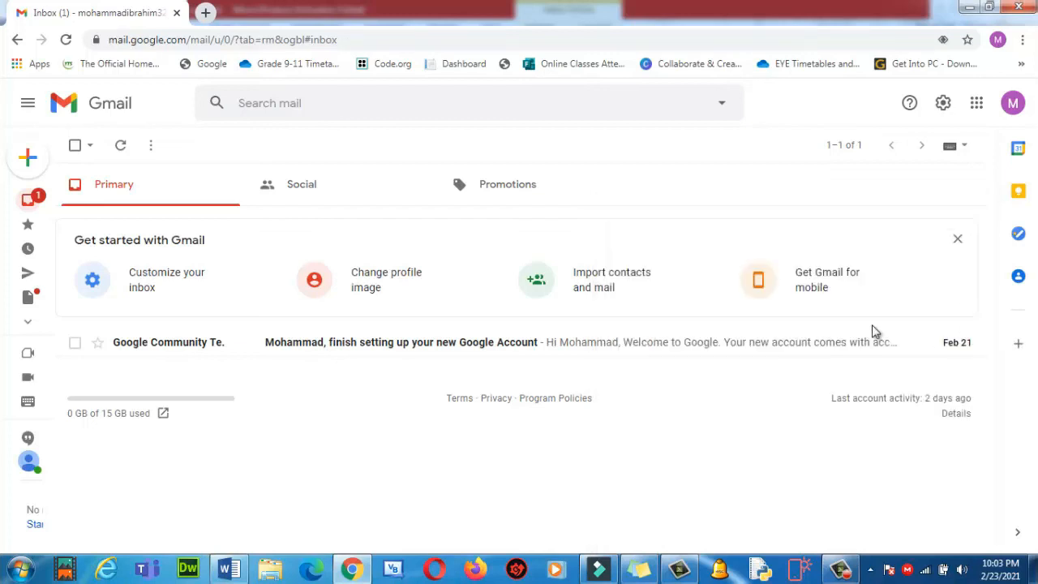